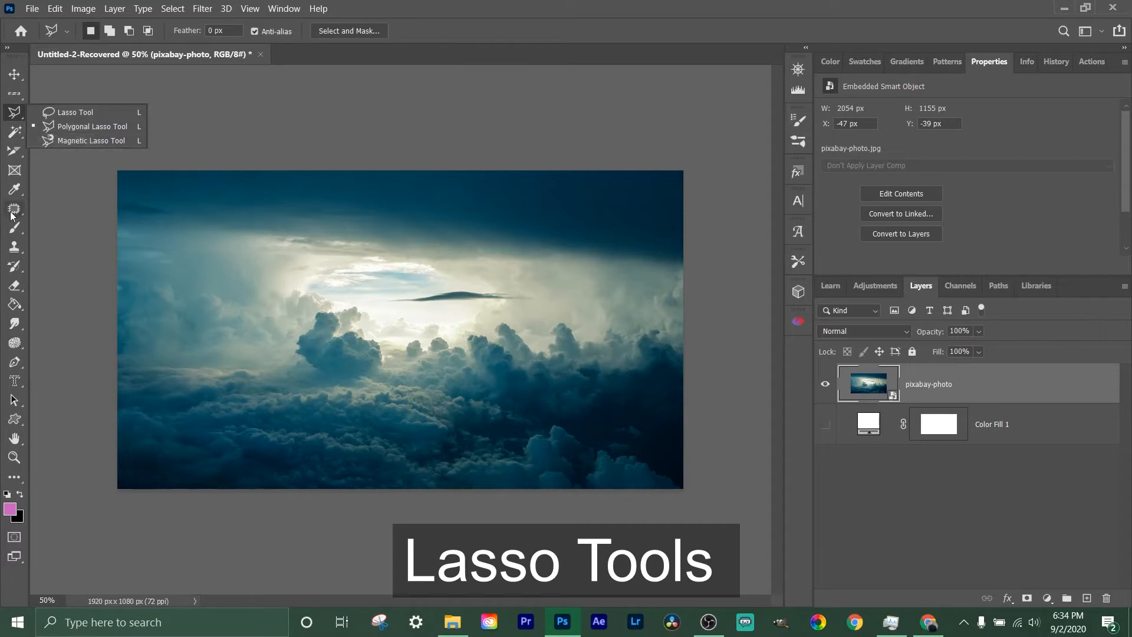
Trace a closed freehand Lasso selection around the dark cloud formation left of the photo's centre
left_click(65, 112)
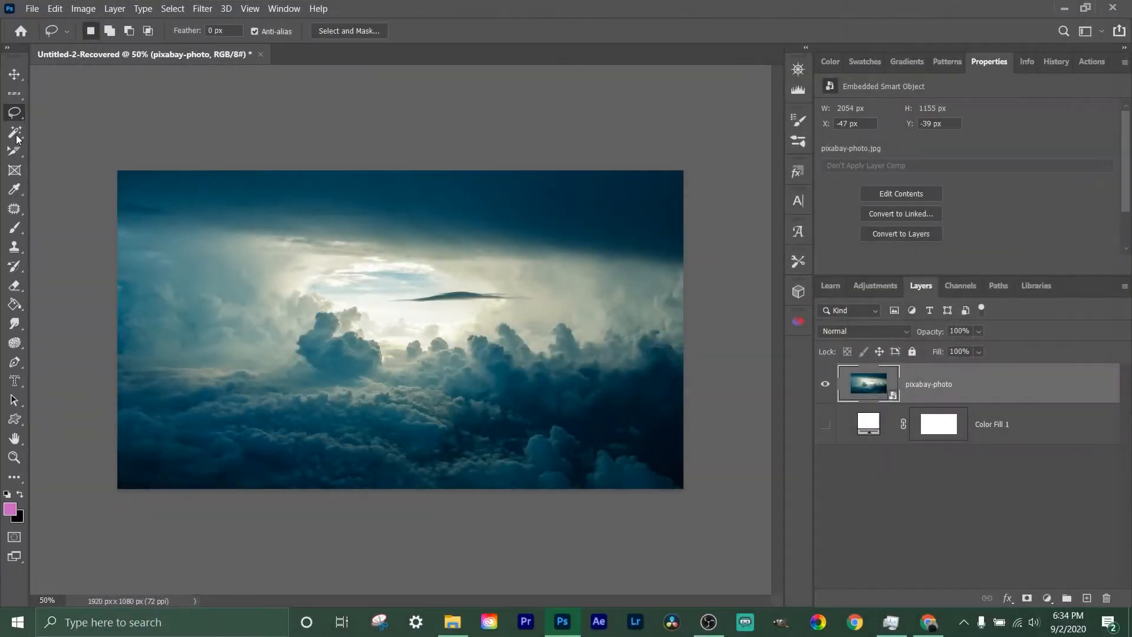
right_click(19, 119)
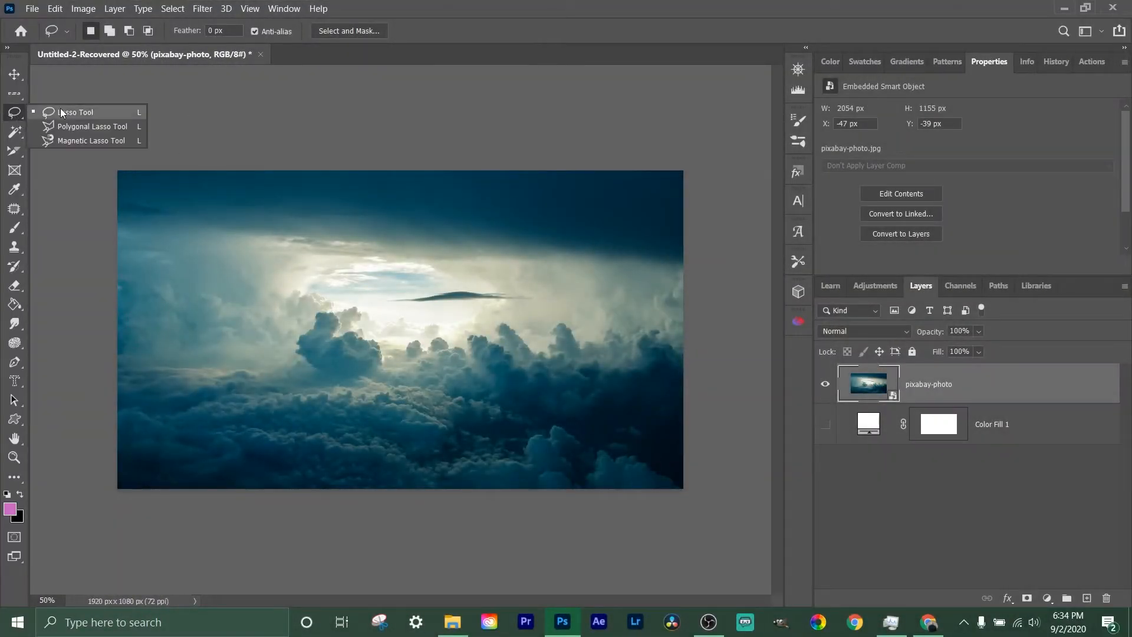
left_click(190, 125)
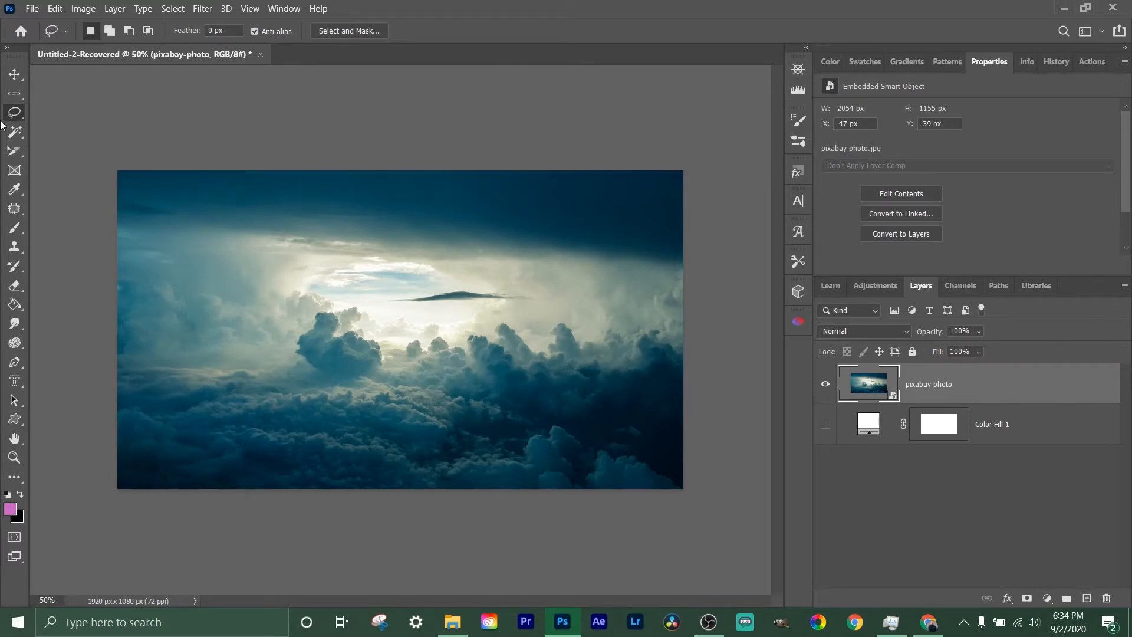
right_click(22, 112)
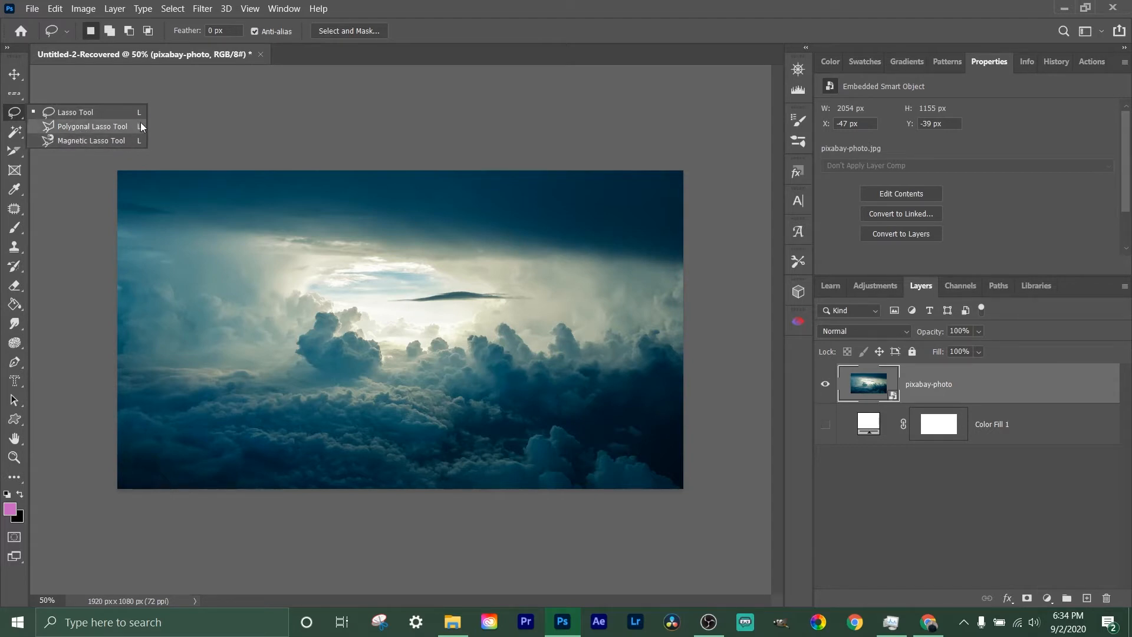
key("l")
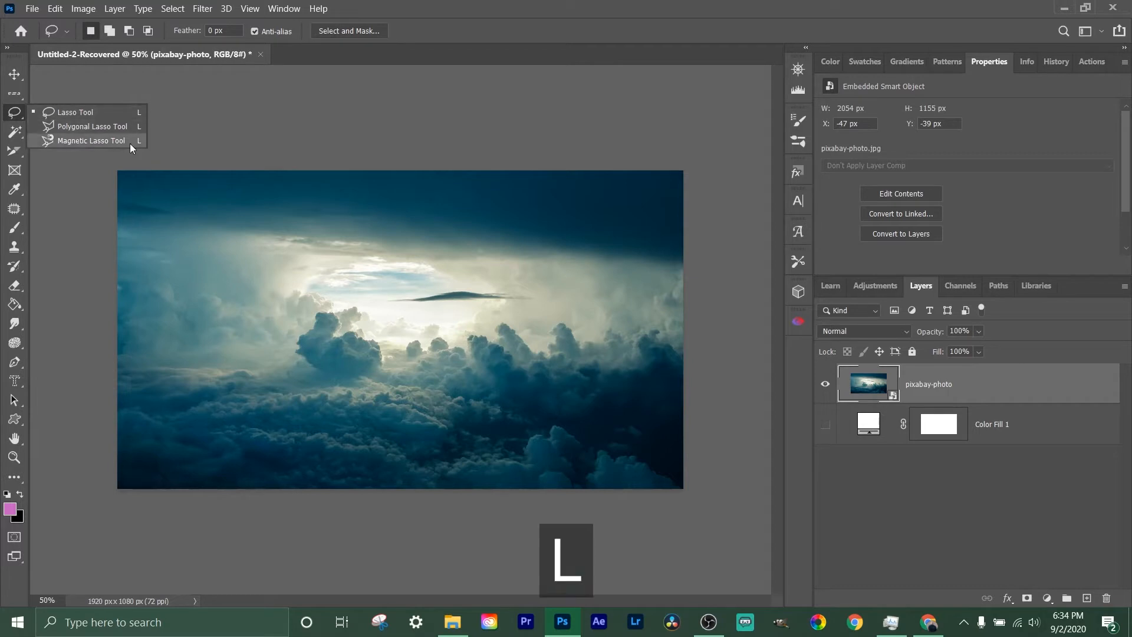
left_click(75, 114)
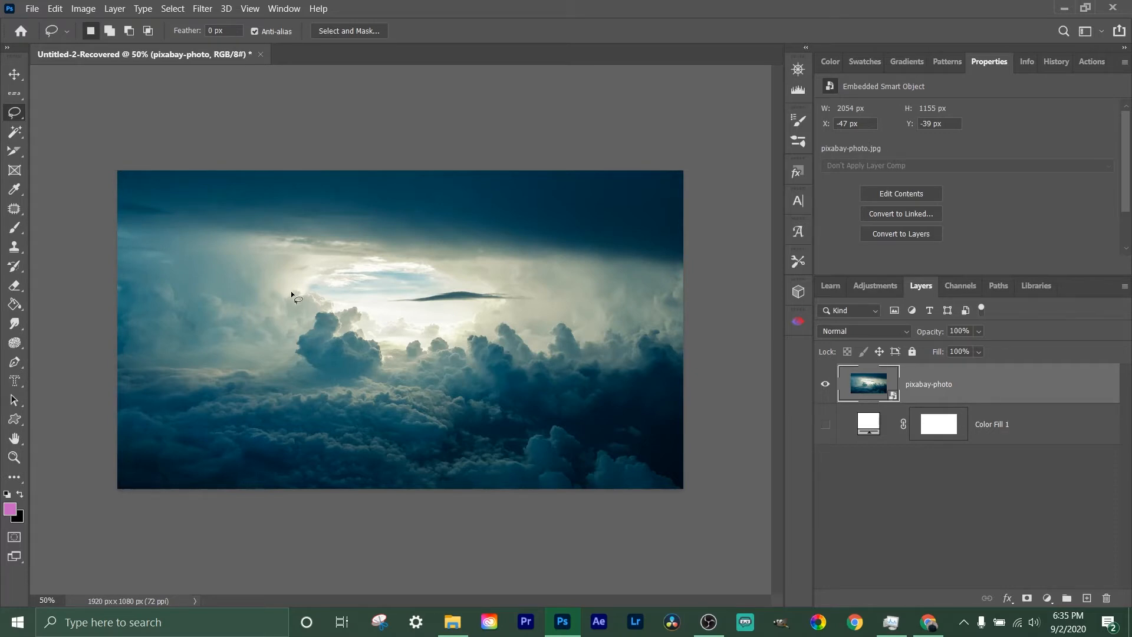
left_click_drag(291, 291, 301, 290)
left_click_drag(331, 313, 356, 306)
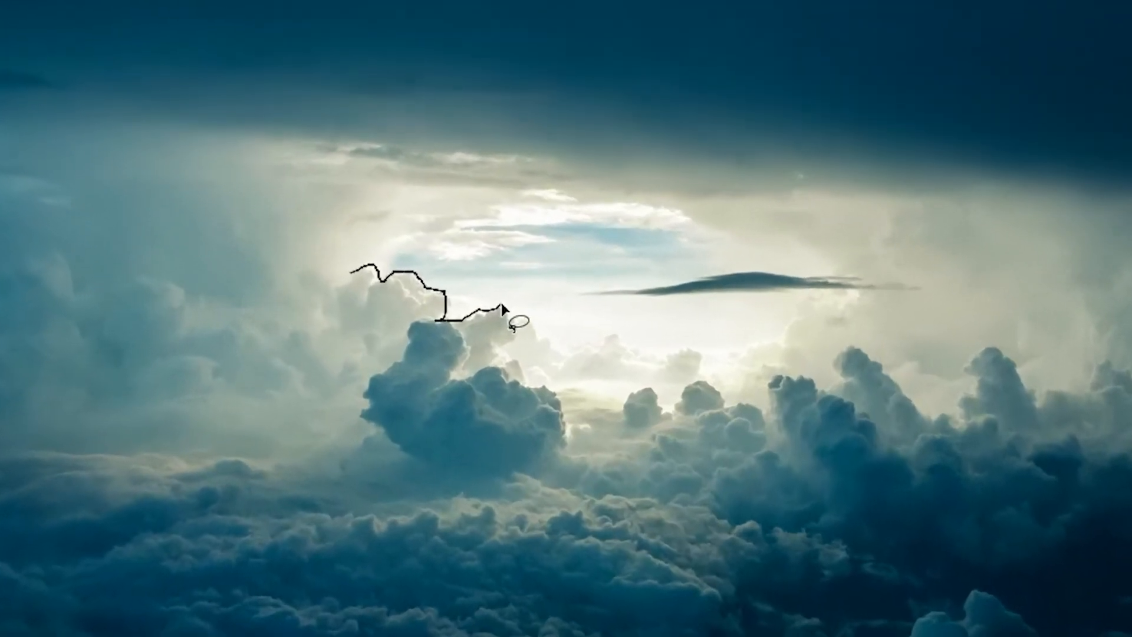
mouse_move(503, 306)
left_mouse_down()
mouse_move(519, 340)
mouse_move(501, 355)
left_mouse_up()
mouse_move(640, 386)
left_mouse_down()
mouse_move(680, 387)
mouse_move(690, 430)
mouse_move(733, 428)
mouse_move(731, 453)
mouse_move(760, 484)
mouse_move(787, 451)
mouse_move(834, 456)
mouse_move(805, 476)
mouse_move(770, 533)
mouse_move(667, 553)
mouse_move(675, 577)
mouse_move(495, 524)
mouse_move(426, 483)
mouse_move(434, 444)
mouse_move(422, 441)
mouse_move(502, 366)
mouse_move(497, 343)
mouse_move(517, 320)
mouse_move(418, 307)
mouse_move(398, 322)
mouse_move(374, 306)
mouse_move(416, 254)
left_mouse_up()
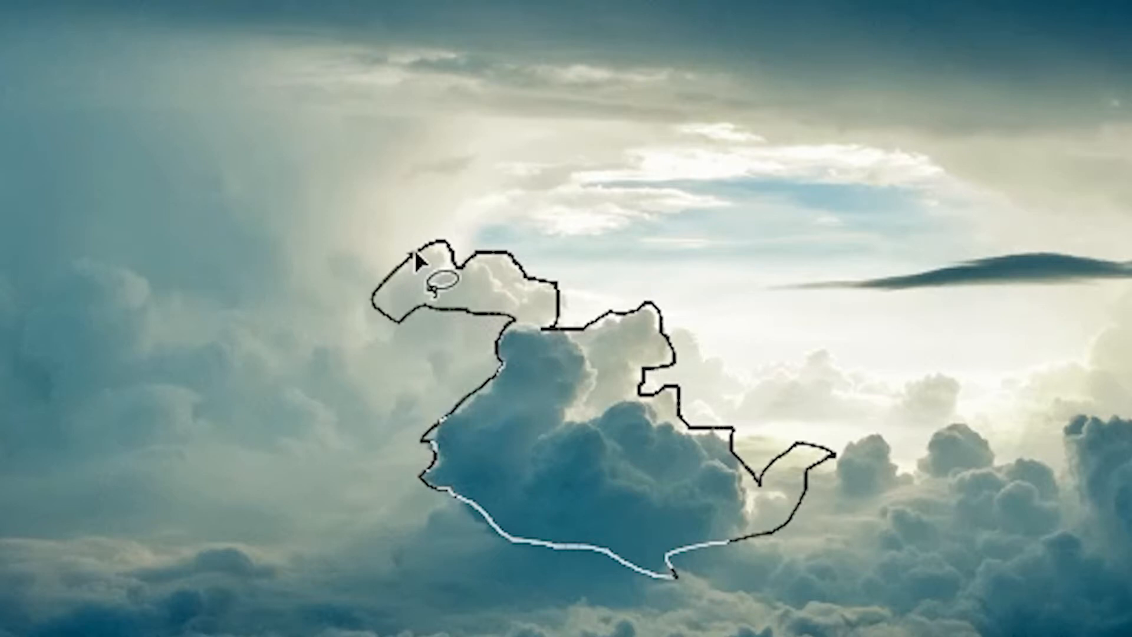
left_click_drag(417, 255, 413, 256)
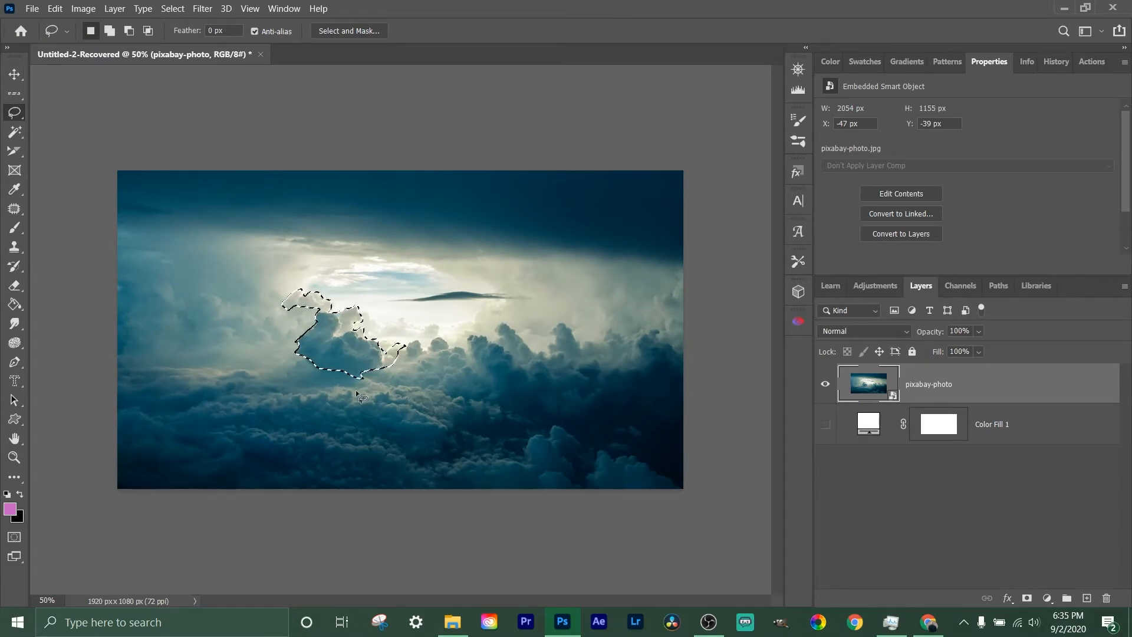
Try masking the pixabay-photo layer to the selected cloud, and make the Color Fill 1 layer visible
left_click(1028, 598)
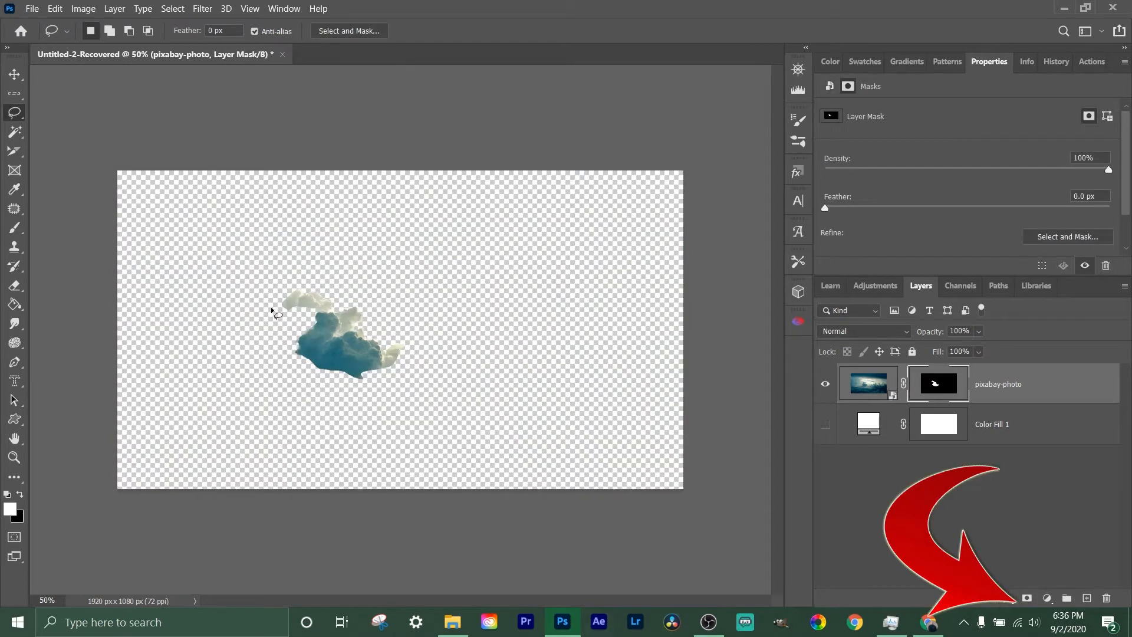
left_click_drag(361, 350, 334, 337)
left_click(826, 425)
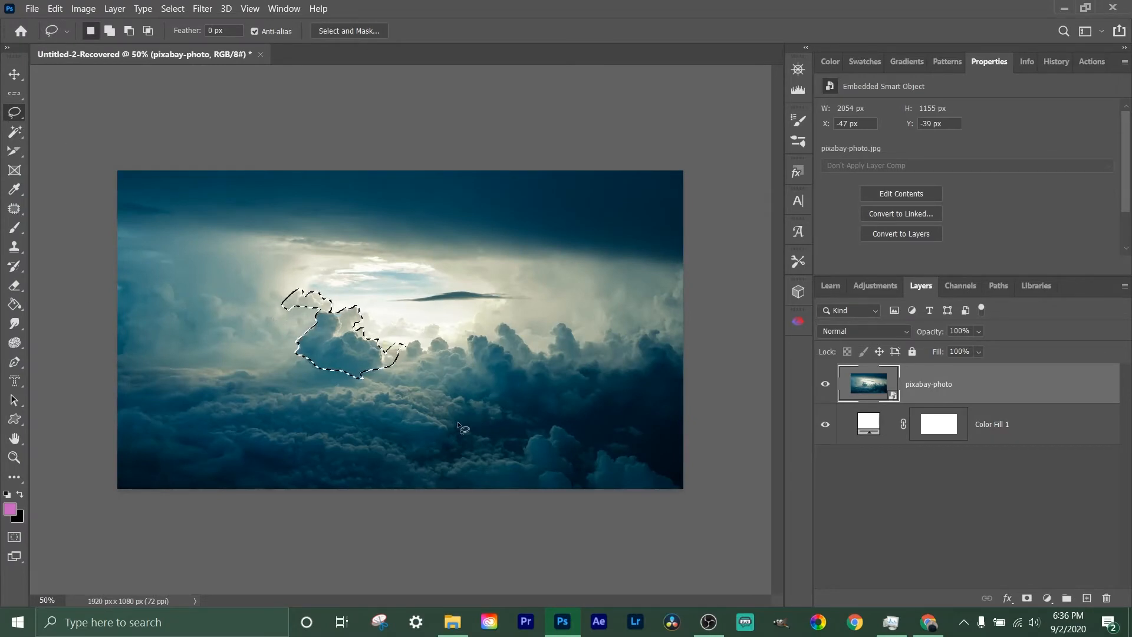
Replace the cloud selection with a large looping freehand Lasso selection across the sky and clouds, and deselect it
key("ctrl+d")
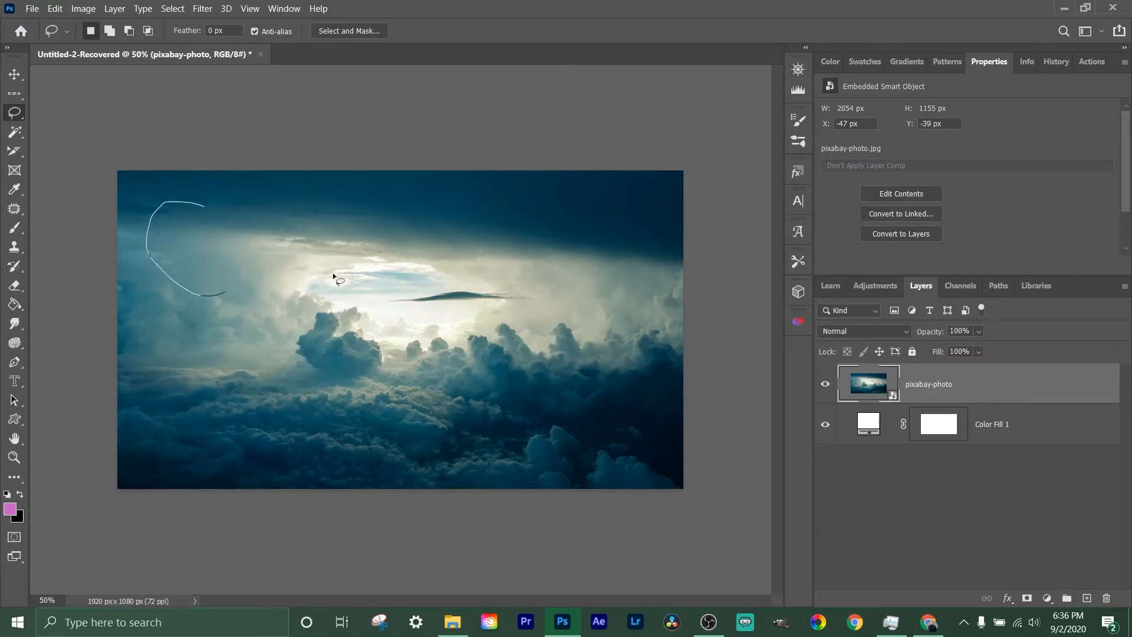
left_click_drag(180, 196, 200, 205)
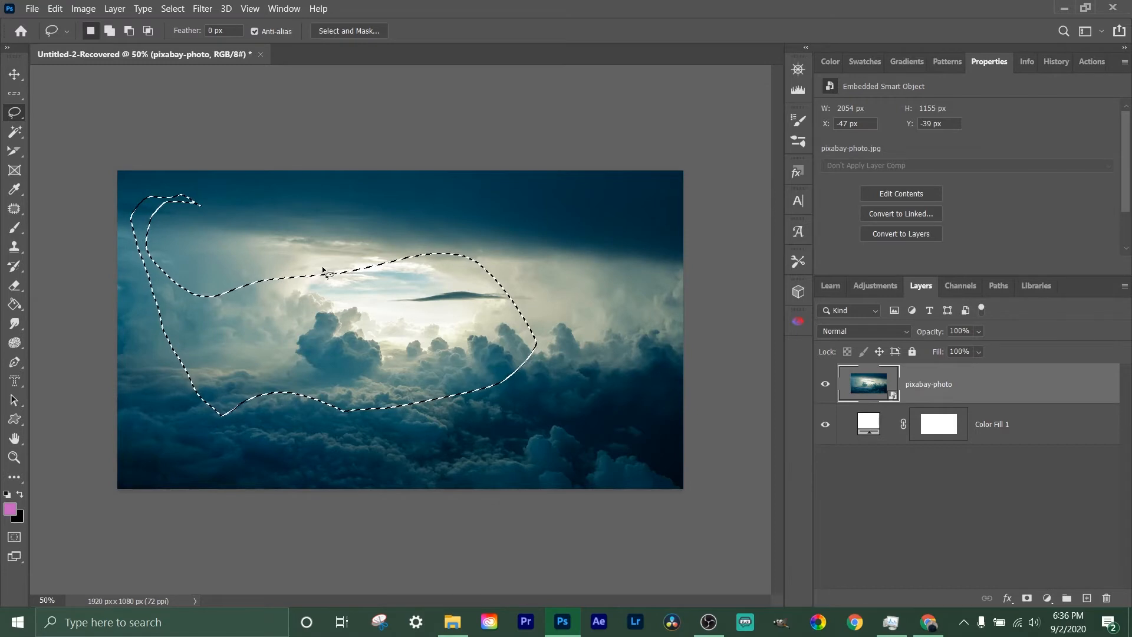
key("ctrl+d")
Draw a closed, zigzag straight-edged selection over the left part of the sky with the Polygonal Lasso Tool, and deselect it
right_click(13, 117)
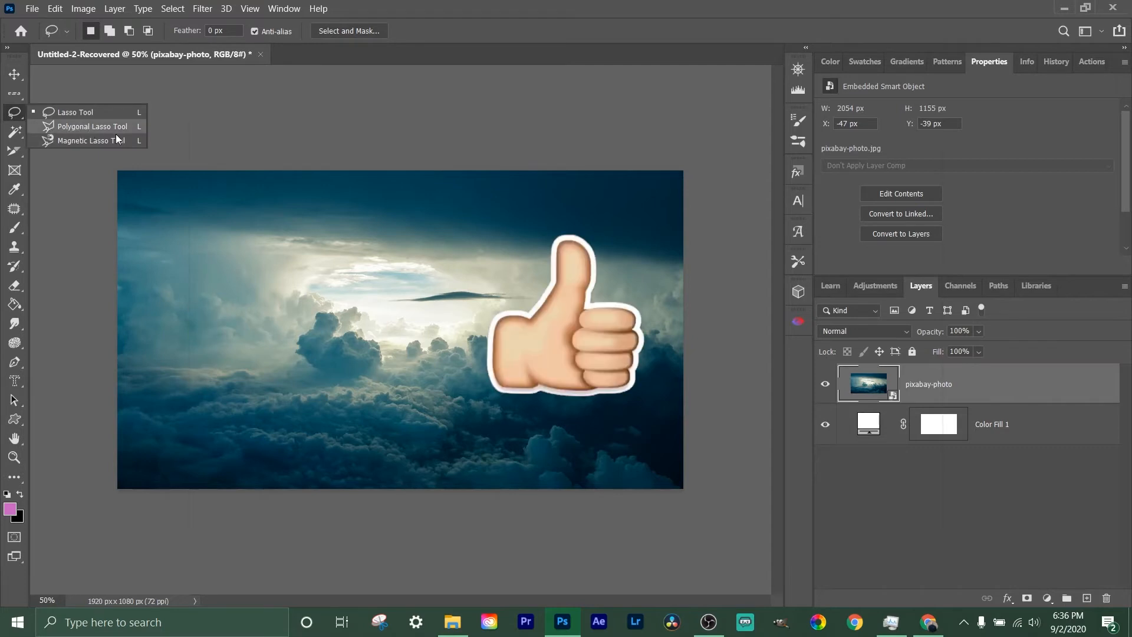
left_click(72, 125)
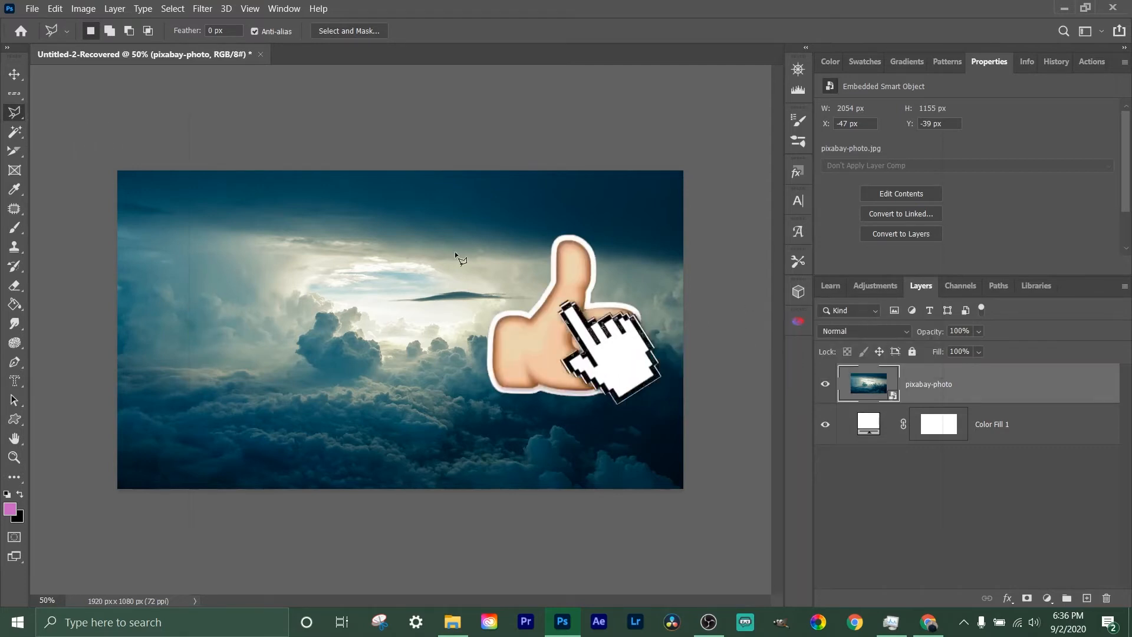
left_click(208, 241)
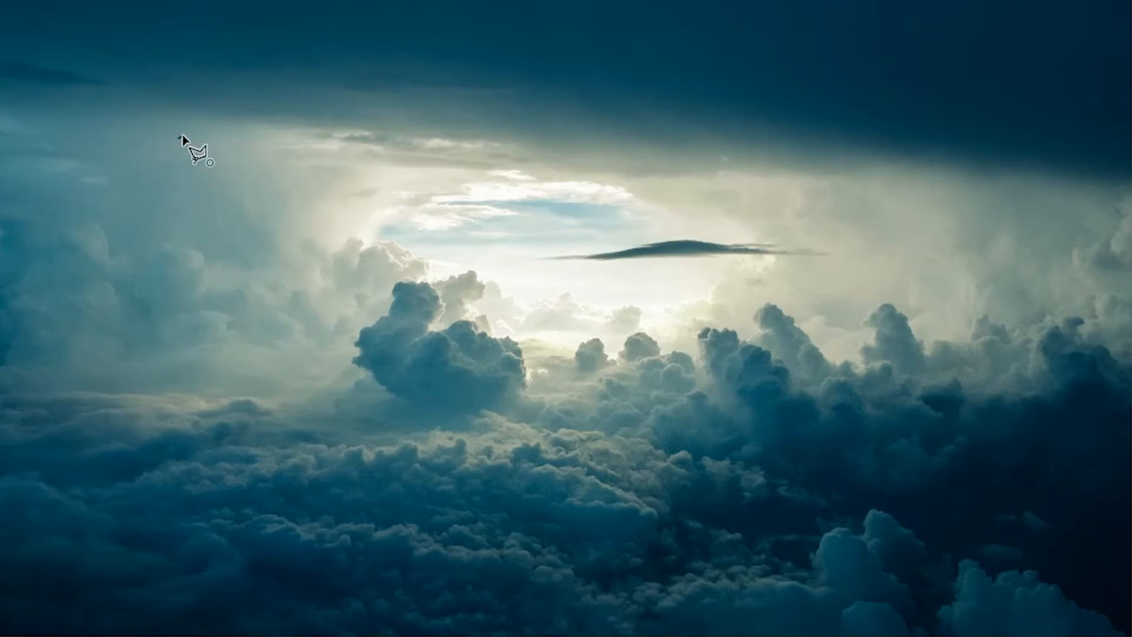
left_click(162, 172)
left_click(99, 282)
left_click(178, 370)
left_click(404, 356)
left_click(336, 273)
left_click(236, 296)
left_click(299, 200)
left_click(222, 156)
left_click(278, 105)
left_click(192, 73)
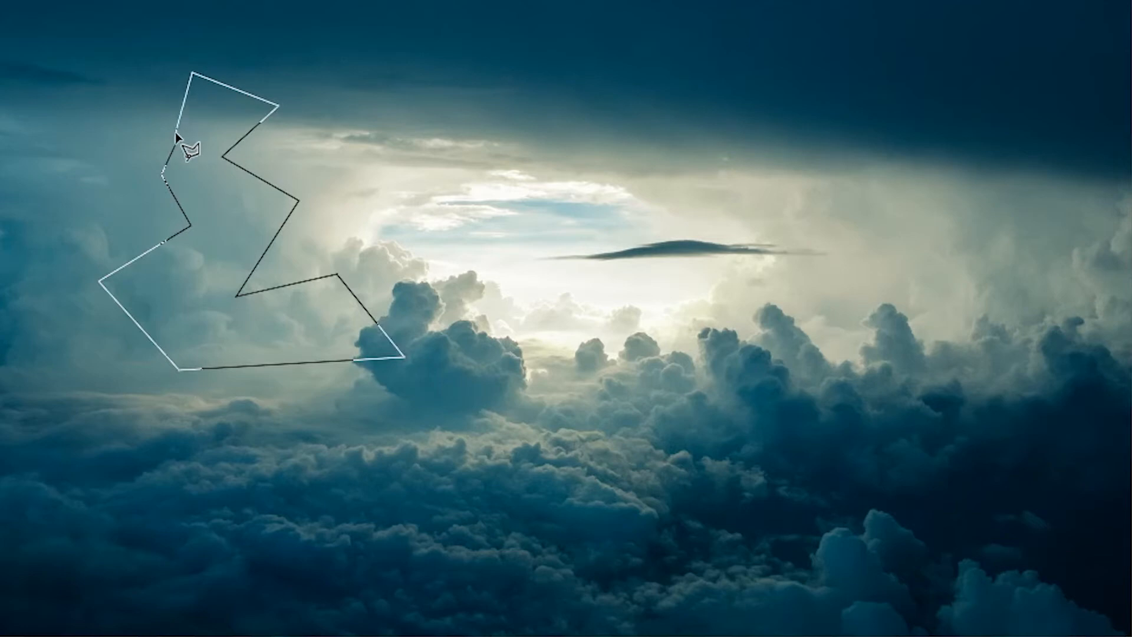
left_click(178, 137)
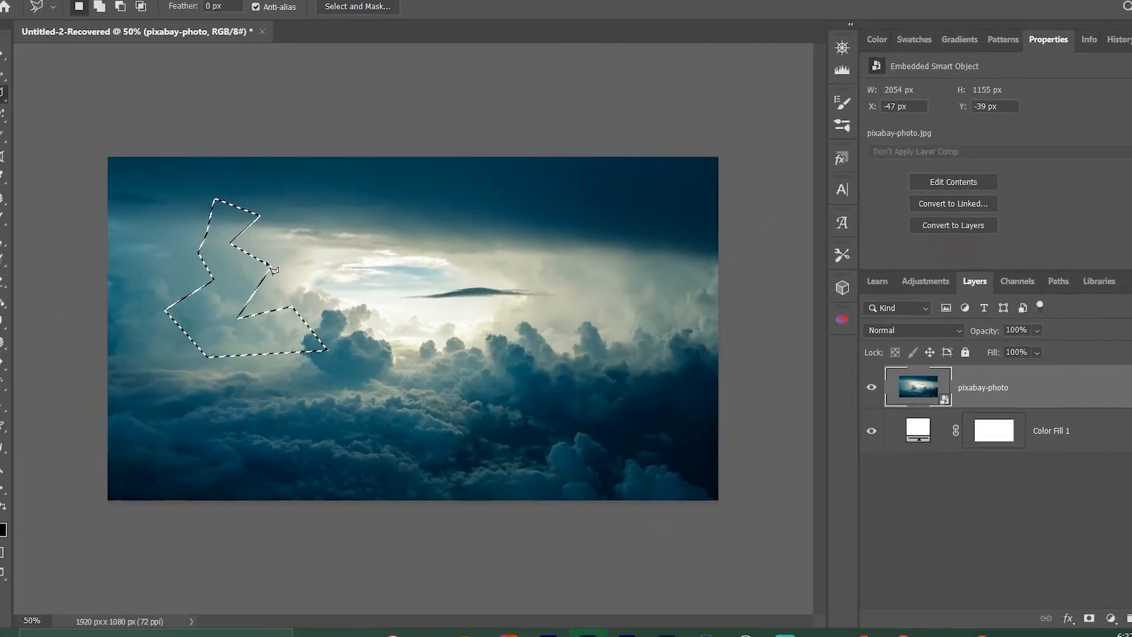
key("ctrl+d")
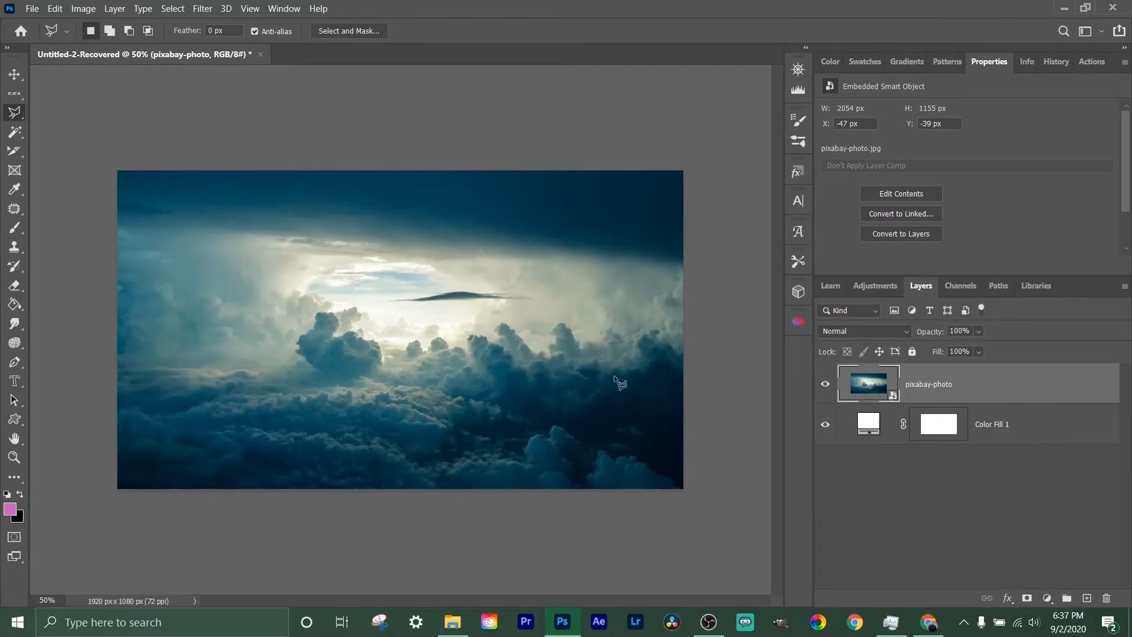
Trace a narrow Polygonal Lasso selection down the dark cloud's right edge at close zoom, and deselect it
scroll(424, 359, "up", 10)
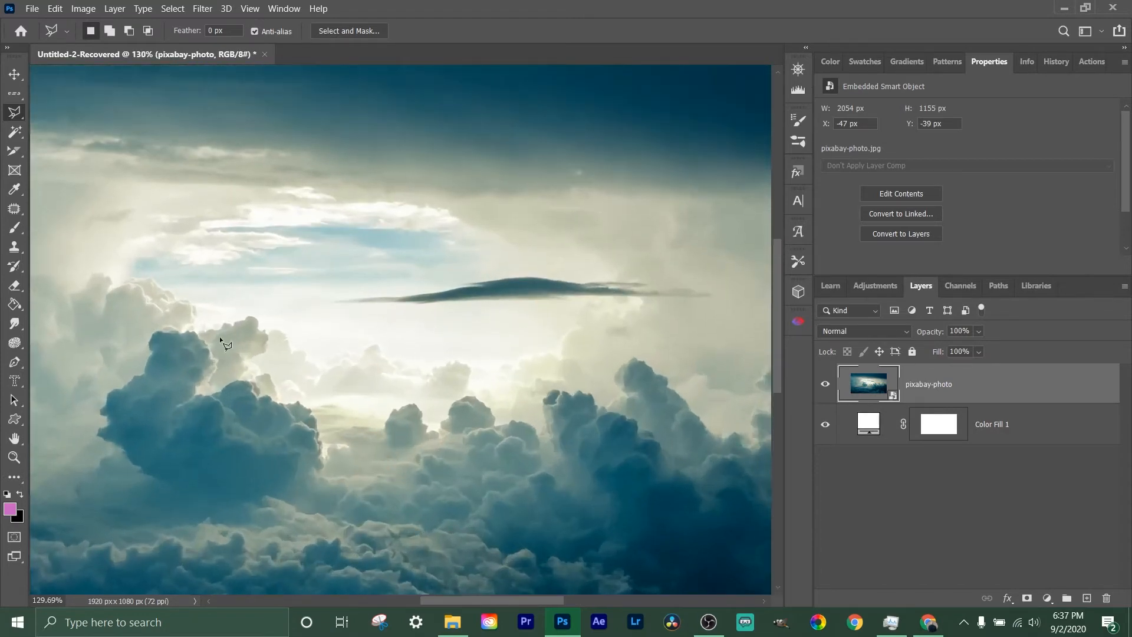
scroll(206, 347, "up", 5)
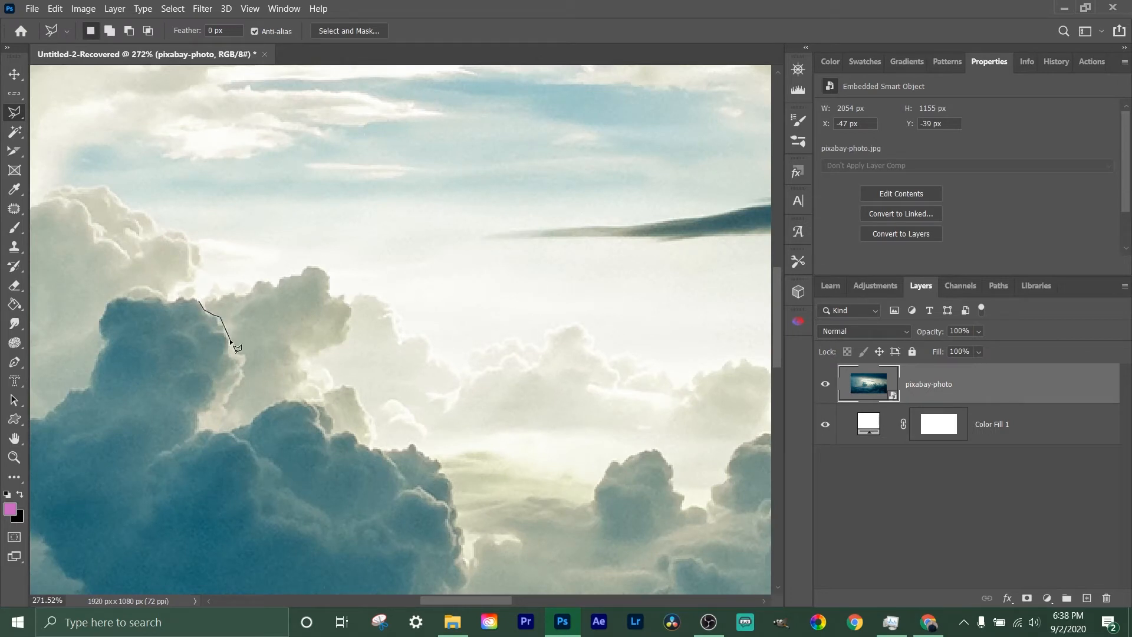
left_click(238, 353)
key("ctrl+plus")
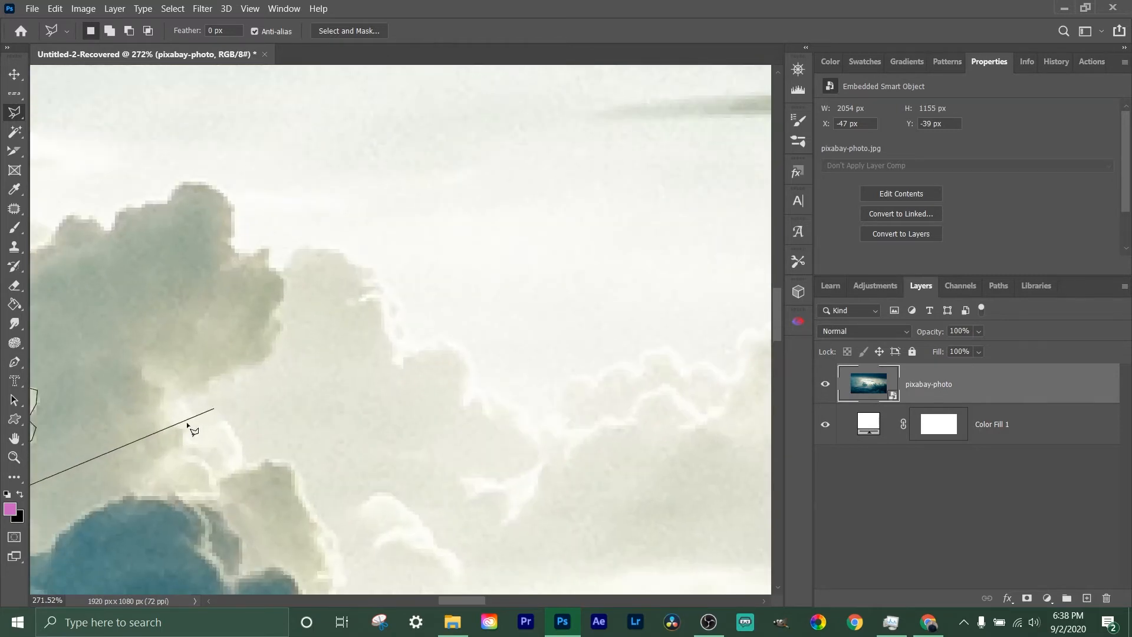
left_click_drag(59, 495, 321, 568)
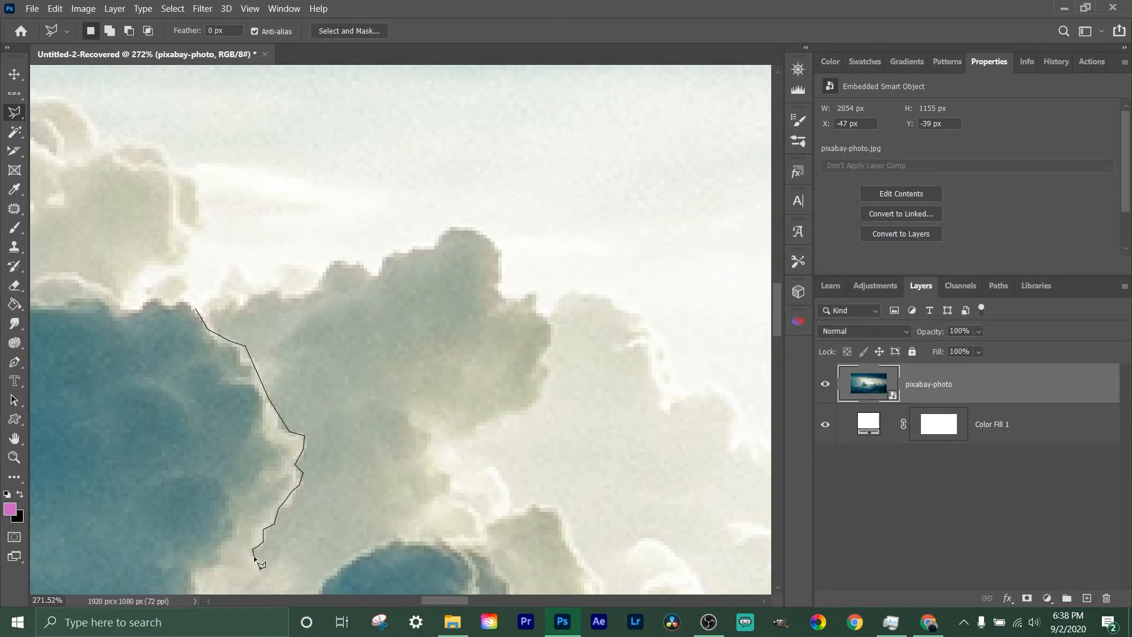
mouse_move(267, 569)
left_mouse_down()
mouse_move(266, 580)
mouse_move(234, 581)
mouse_move(235, 564)
left_mouse_up()
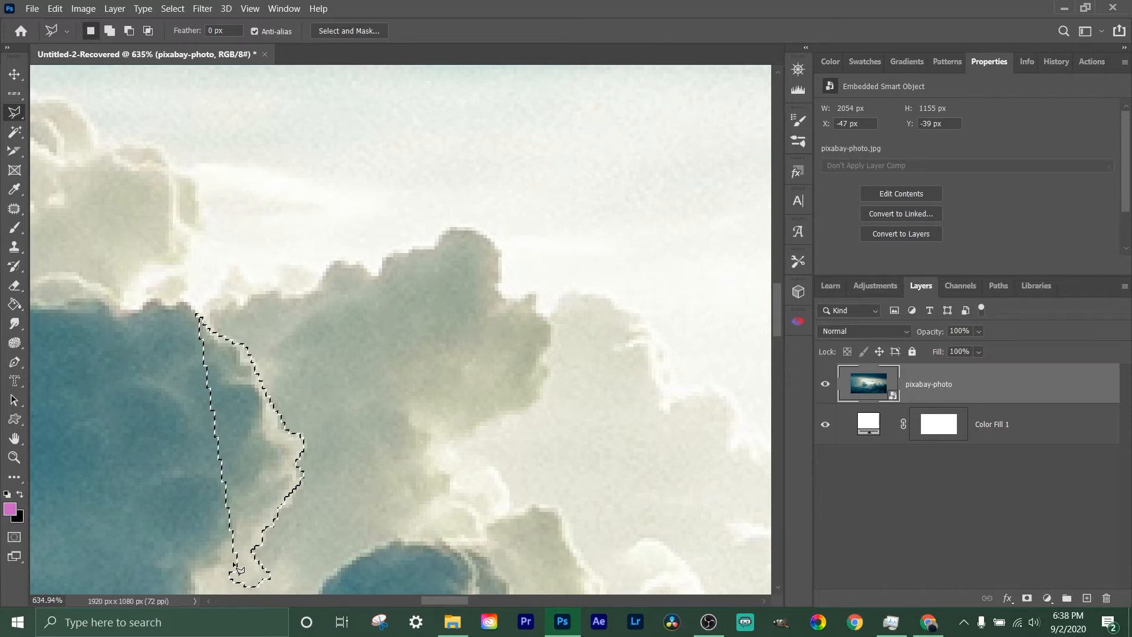
scroll(372, 441, "down", 1)
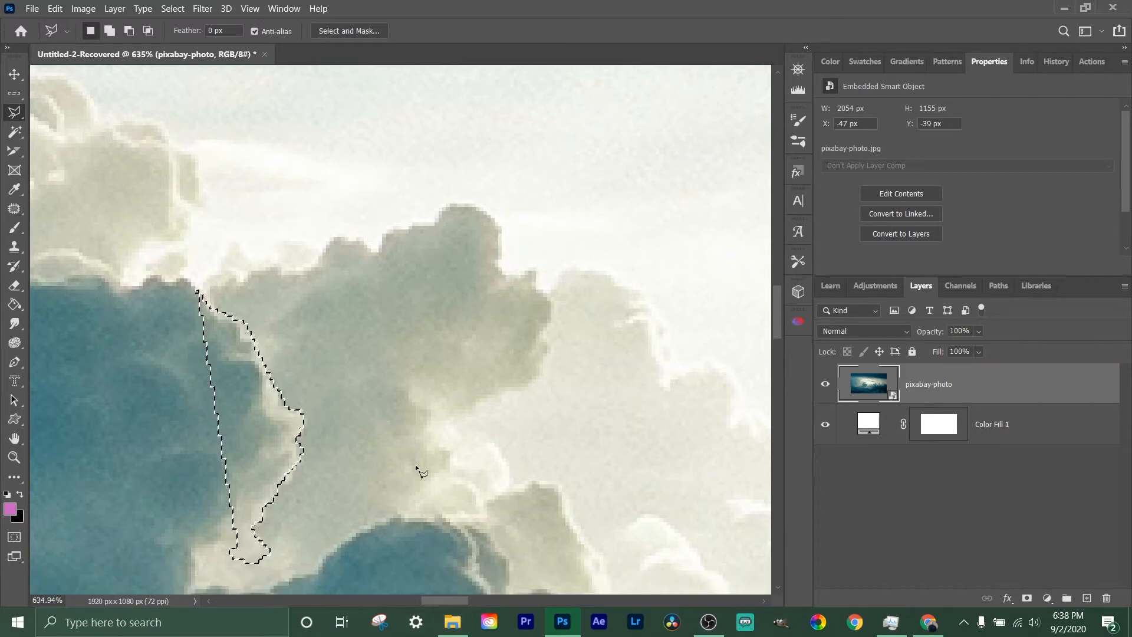
key("ctrl+d")
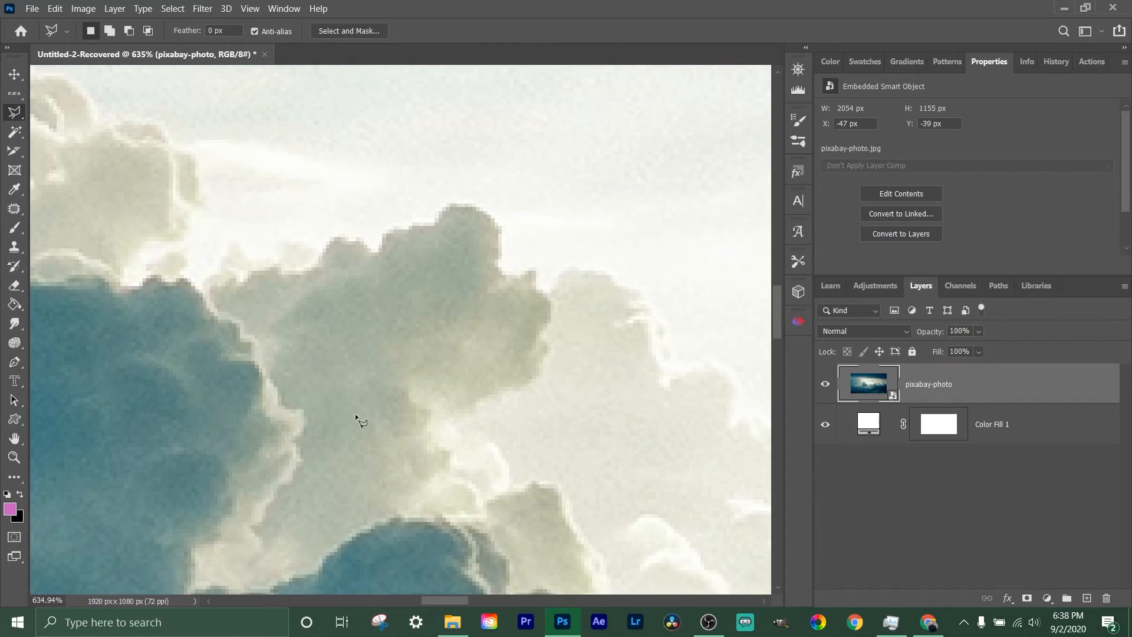
Start a Polygonal Lasso outline along the dark cloud's top right edge, placing one stray point far outside it
left_click(176, 282)
left_click(180, 274)
left_click(189, 280)
left_click(518, 219)
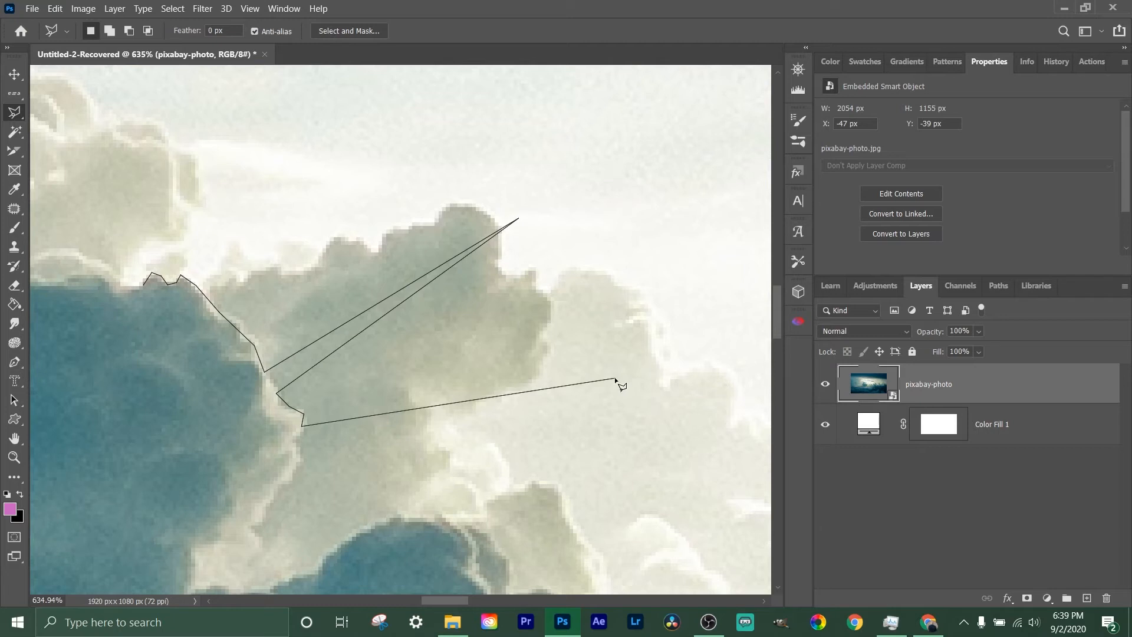
Remove the latest Polygonal Lasso points one by one, back through the stray point outside the dark cloud
key("BackSpace")
key("BackSpace")
key("BackSpace")
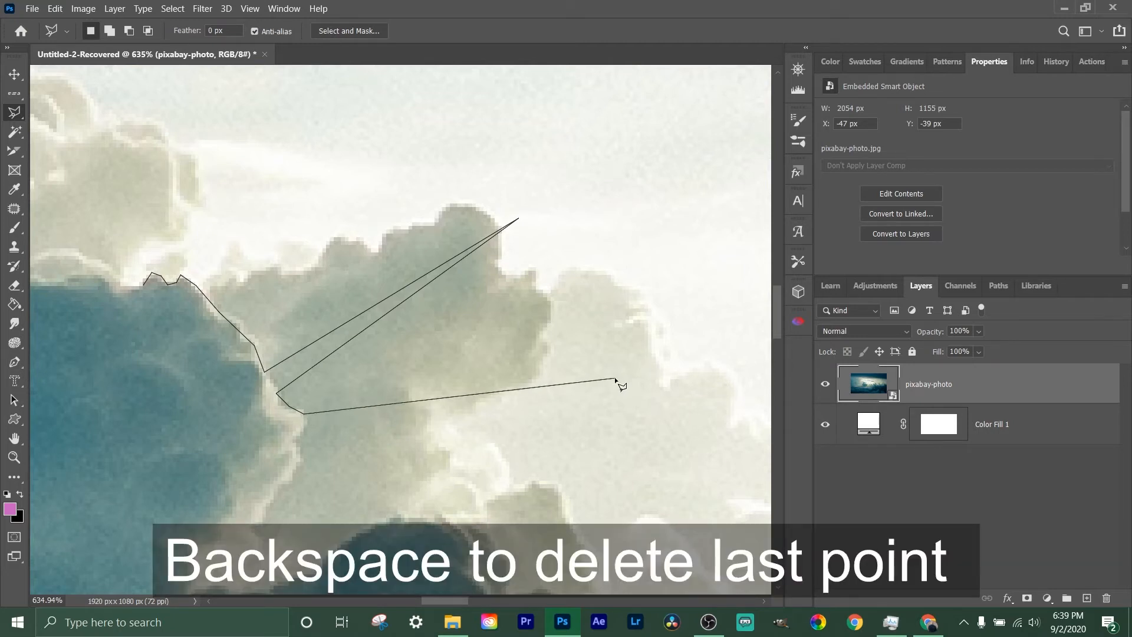
key("BackSpace")
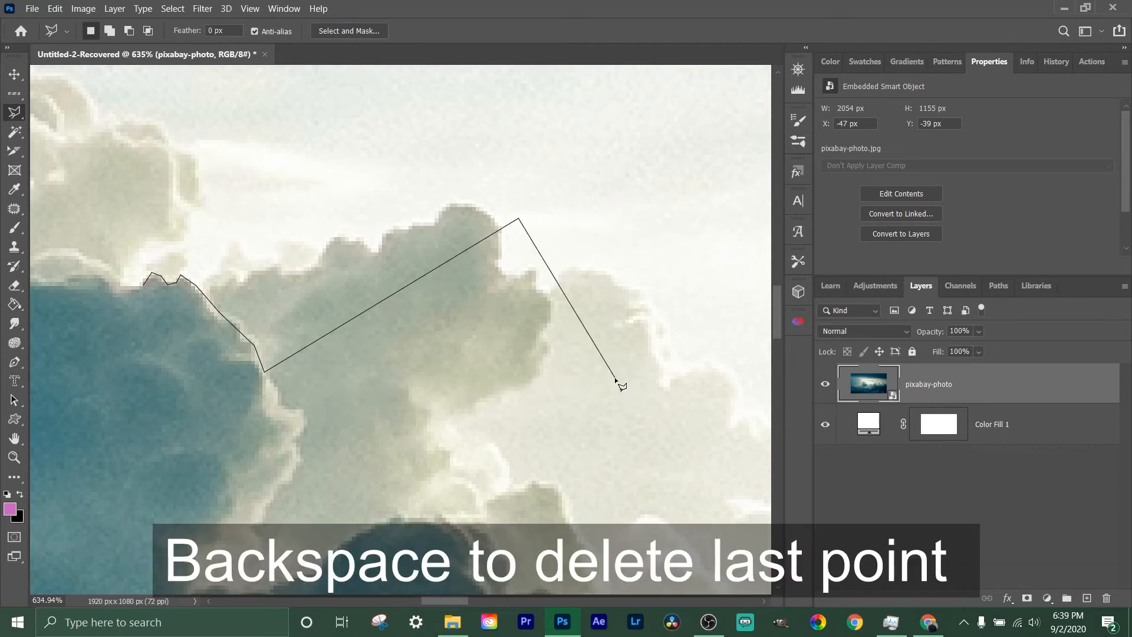
key("BackSpace")
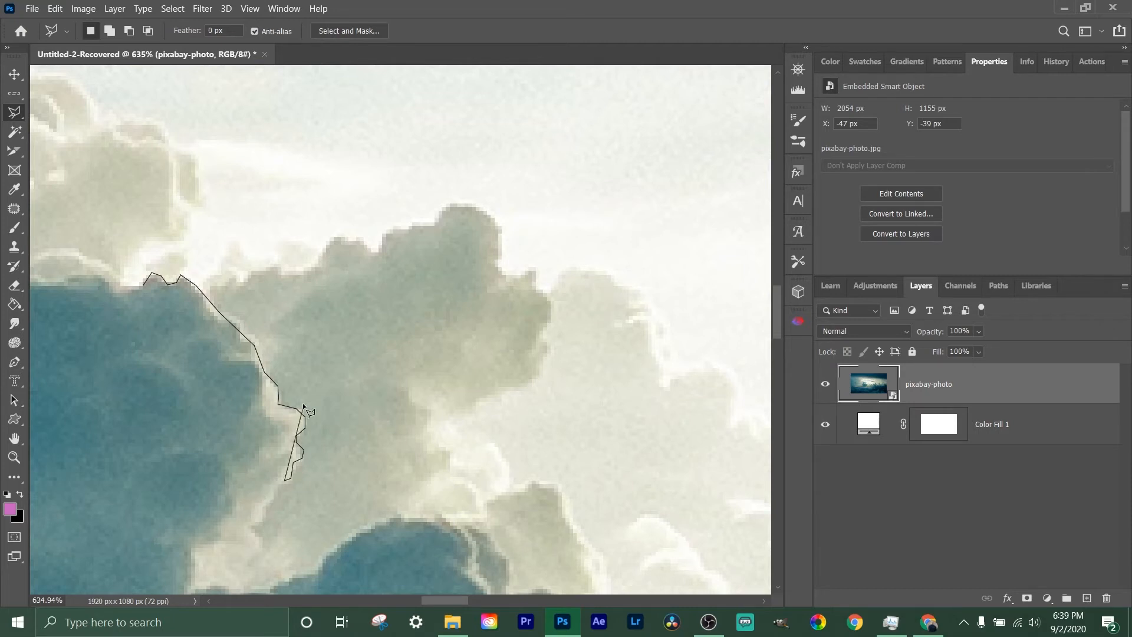
Finish and close the polygonal outline around the dark cloud's right part, and mask the pixabay-photo layer with it
key("ctrl+plus")
scroll(178, 516, "down", 3)
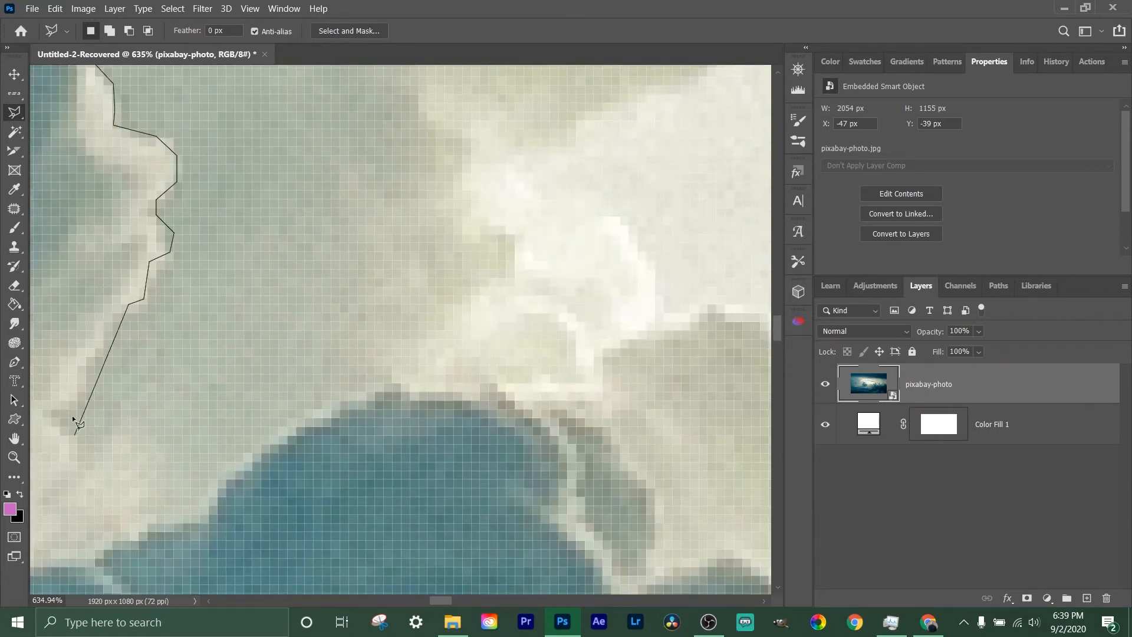
left_click(104, 324)
left_click(105, 337)
key("ctrl+minus")
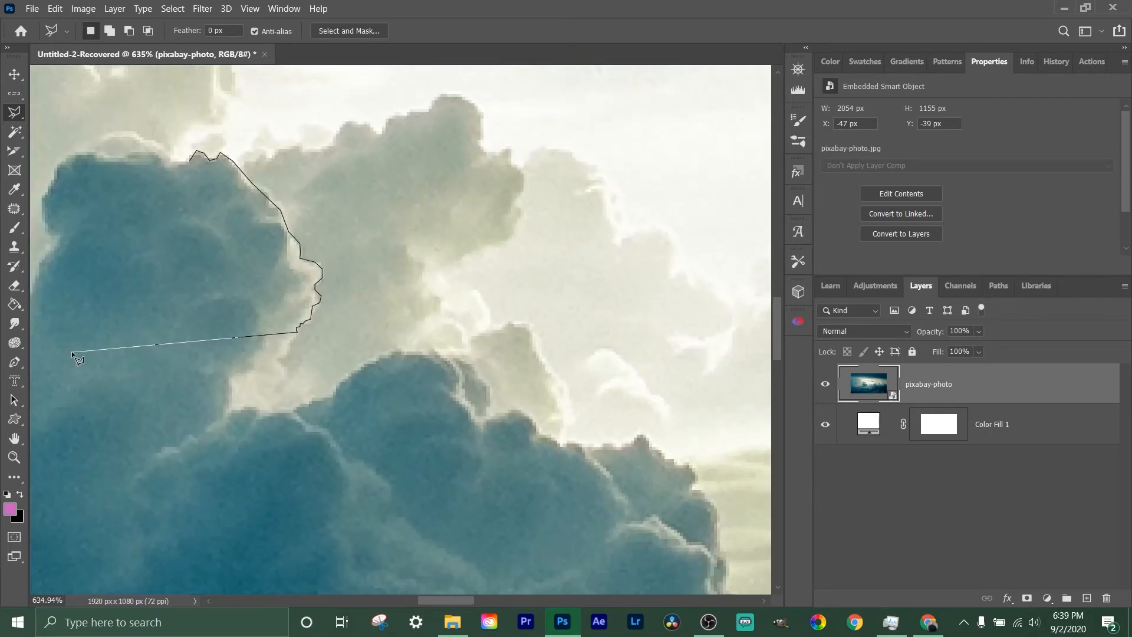
key("ctrl+plus")
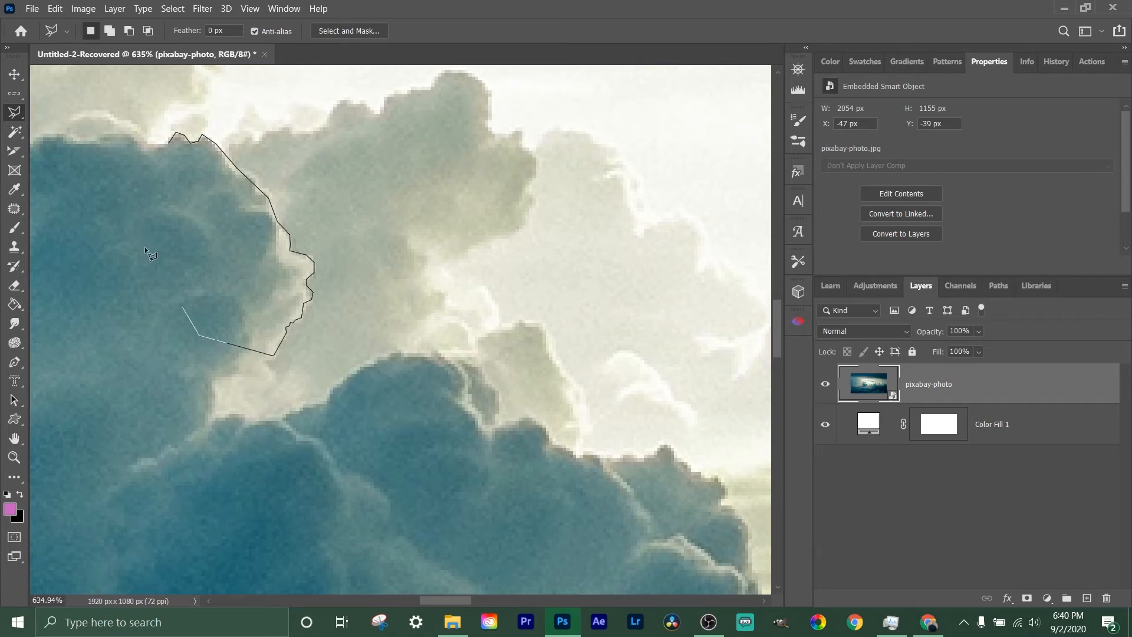
left_click(168, 141)
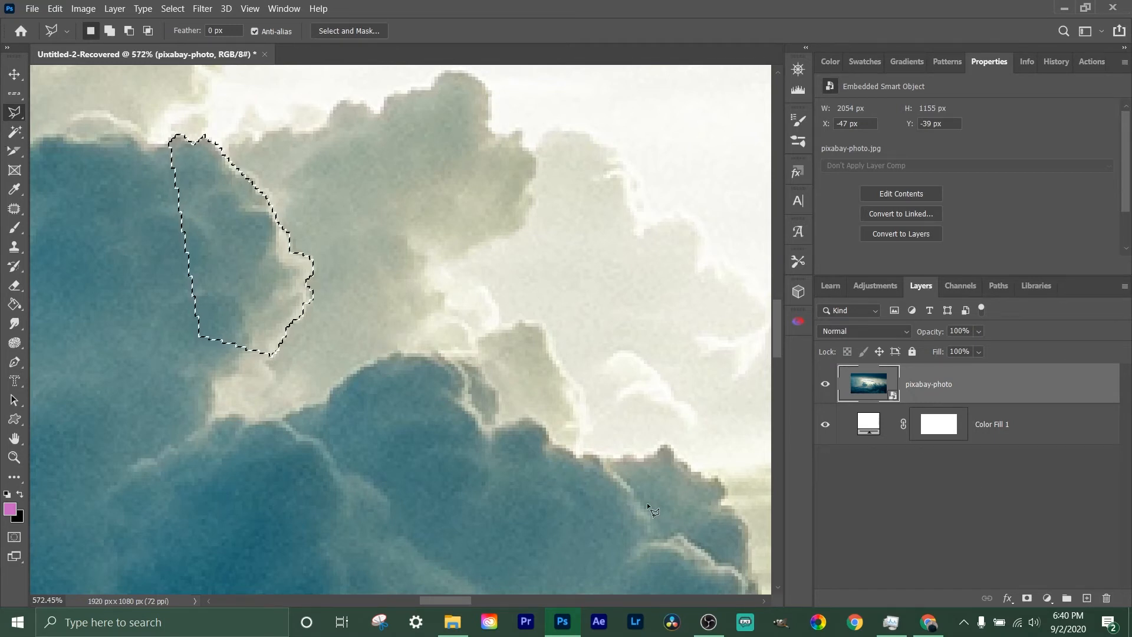
left_click(1026, 598)
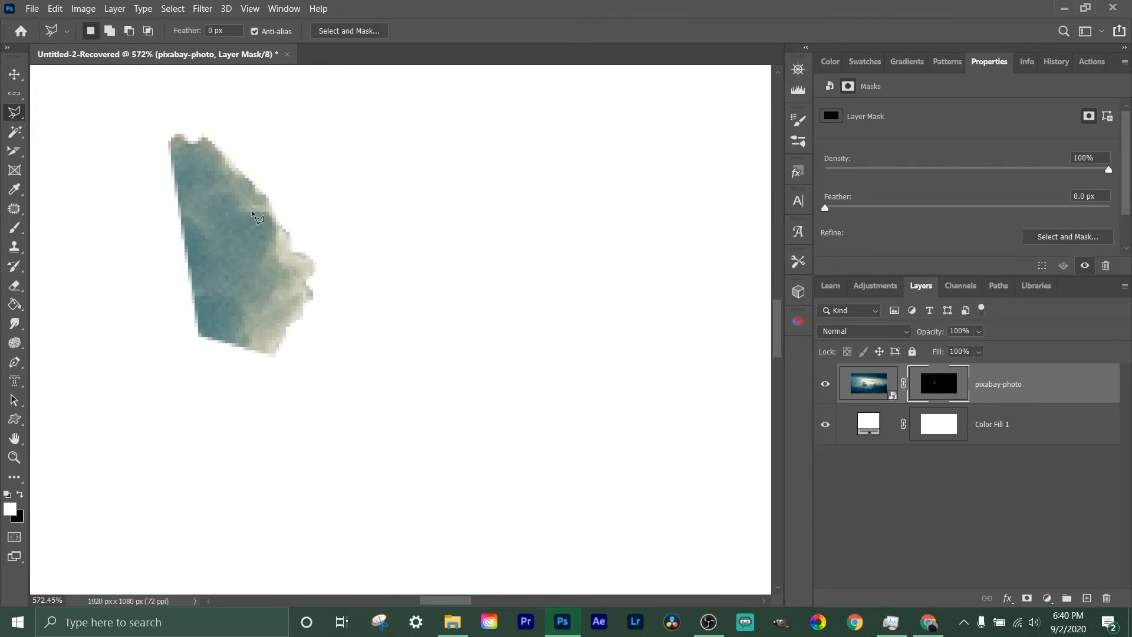
Remove the layer mask from the pixabay-photo layer while keeping the layer itself
scroll(233, 218, "down", 6)
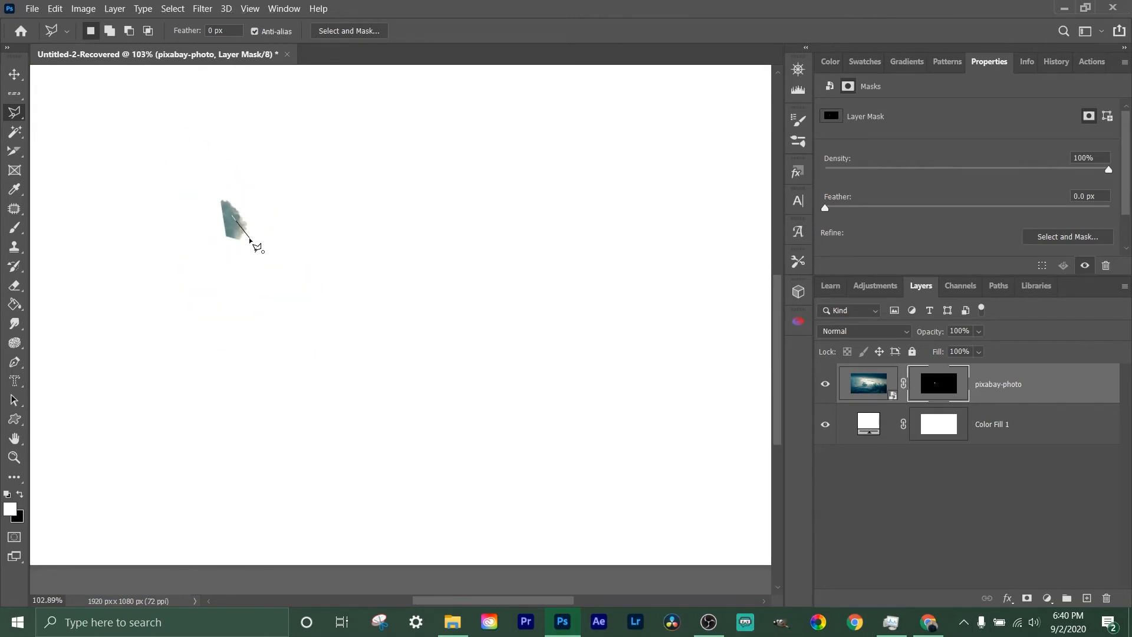
key("Delete")
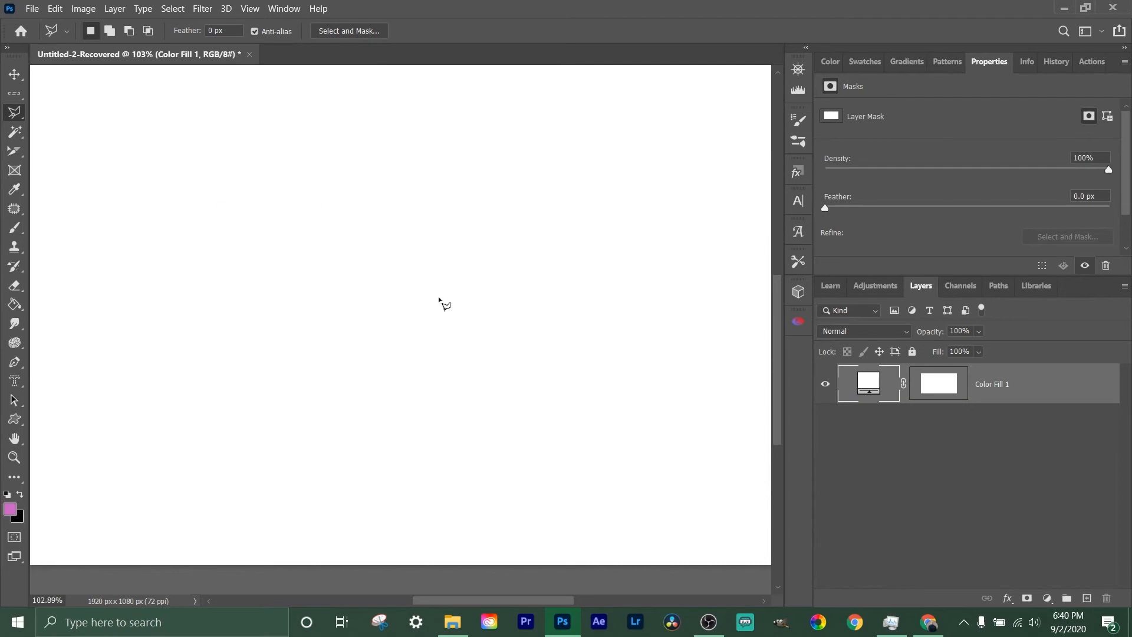
key("ctrl+z")
left_click_drag(938, 392, 1106, 597)
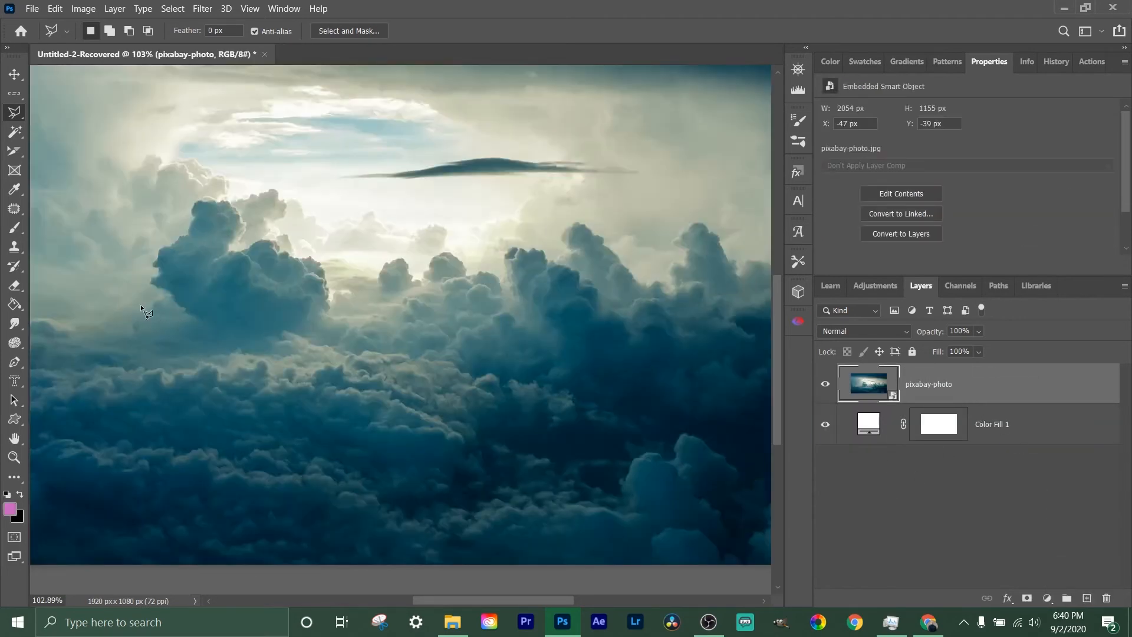
Switch from the Polygonal Lasso to the Magnetic Lasso Tool
scroll(144, 295, "down", 5)
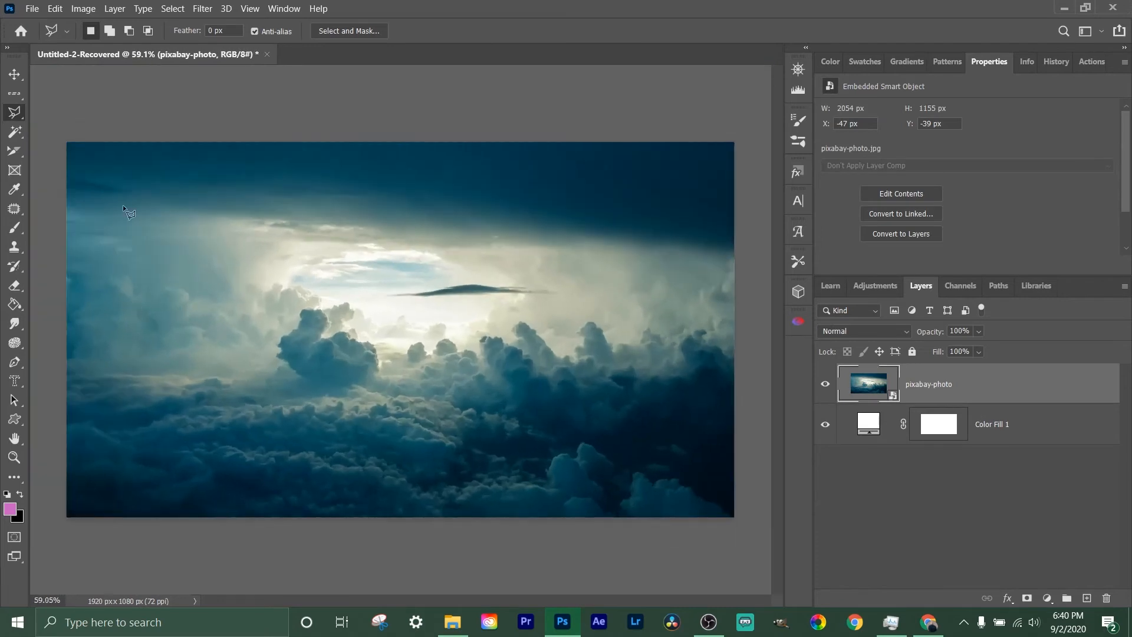
left_click(16, 112)
left_click(72, 139)
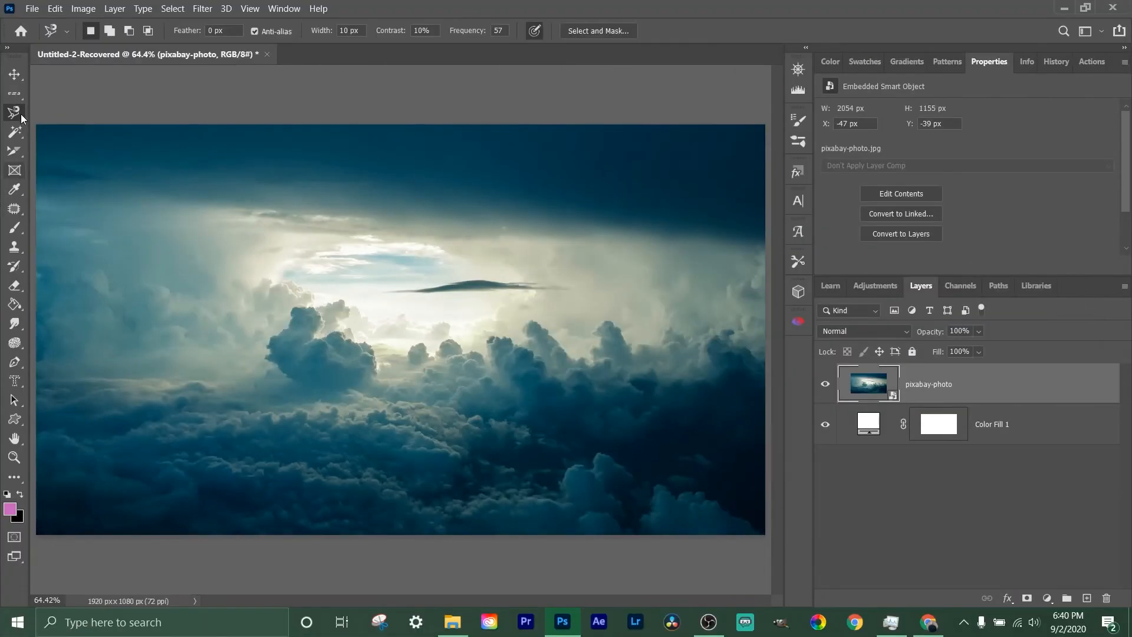
left_click(14, 112)
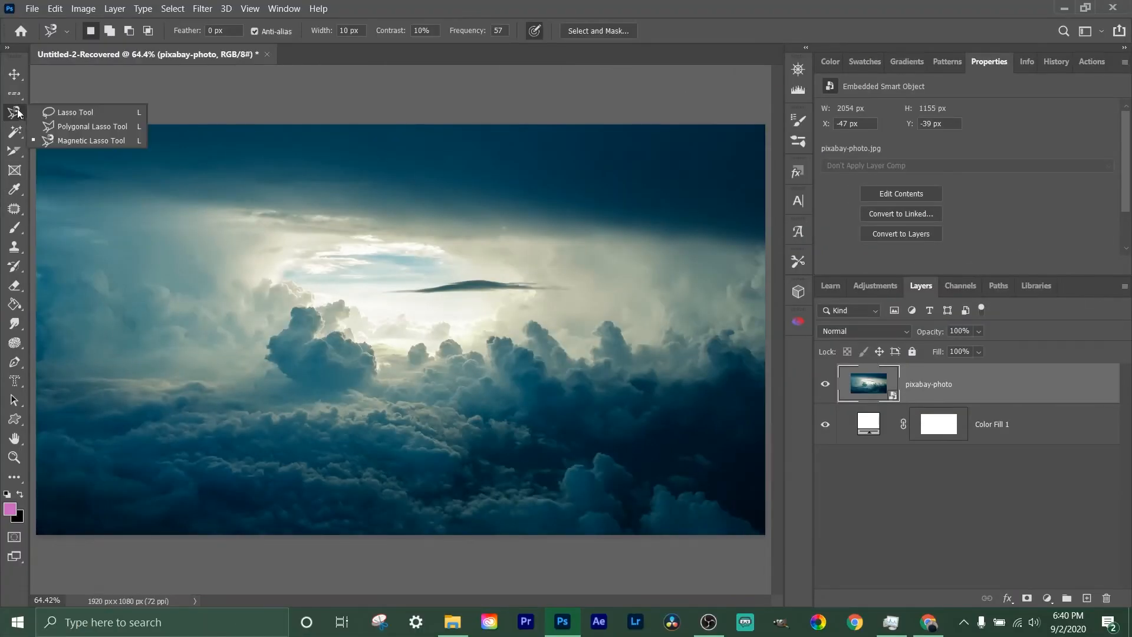
left_click(60, 142)
Trace a closed Magnetic Lasso selection around the dark cloud, adding manual anchor points on its right edge, and deselect it
scroll(336, 313, "up", 5)
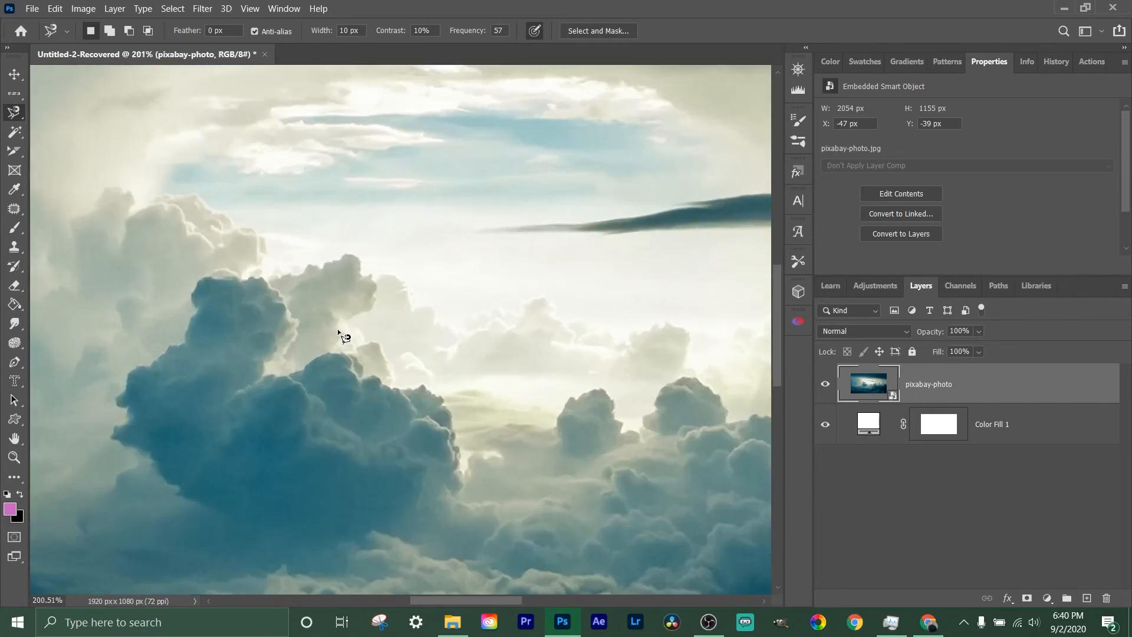
scroll(335, 331, "up", 3)
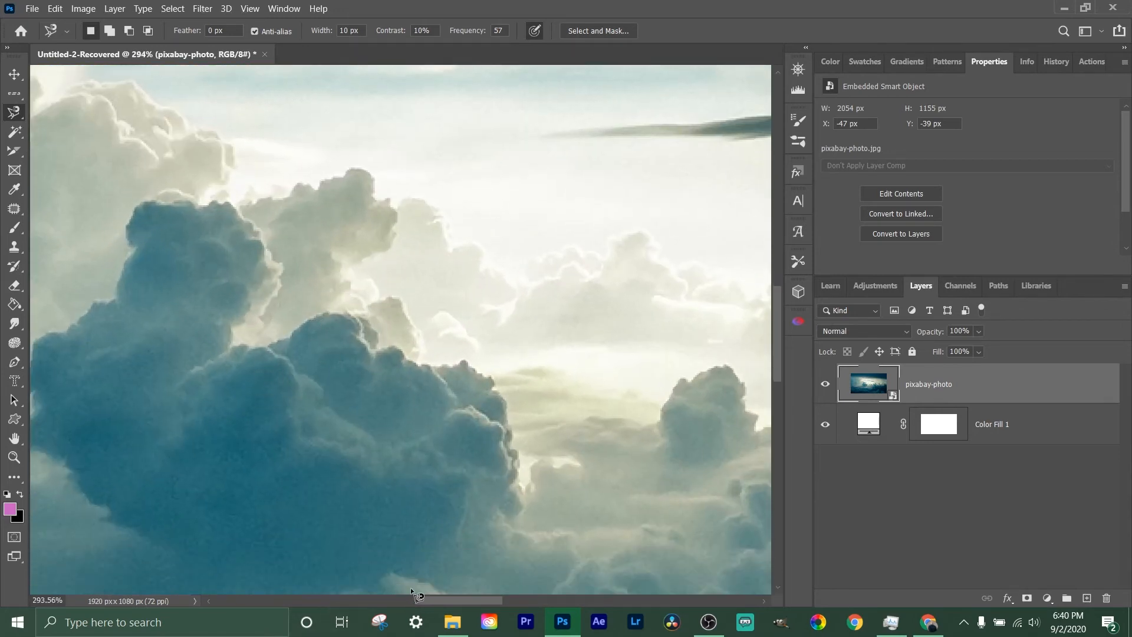
left_click_drag(483, 599, 461, 472)
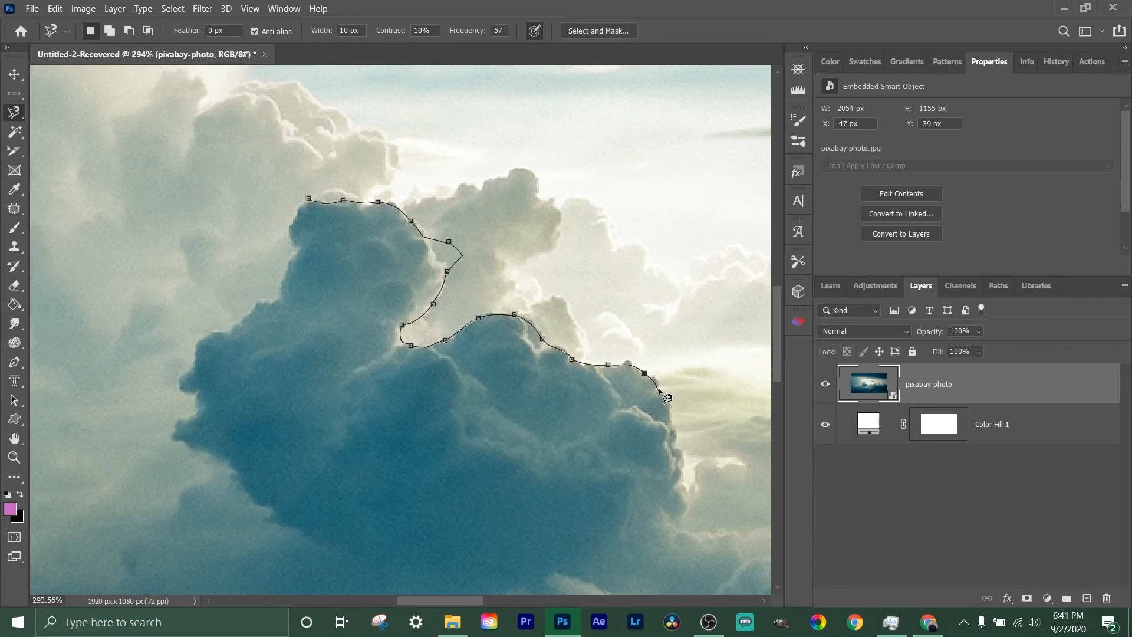
left_click(663, 389)
left_click(667, 396)
left_click(670, 408)
left_click(672, 420)
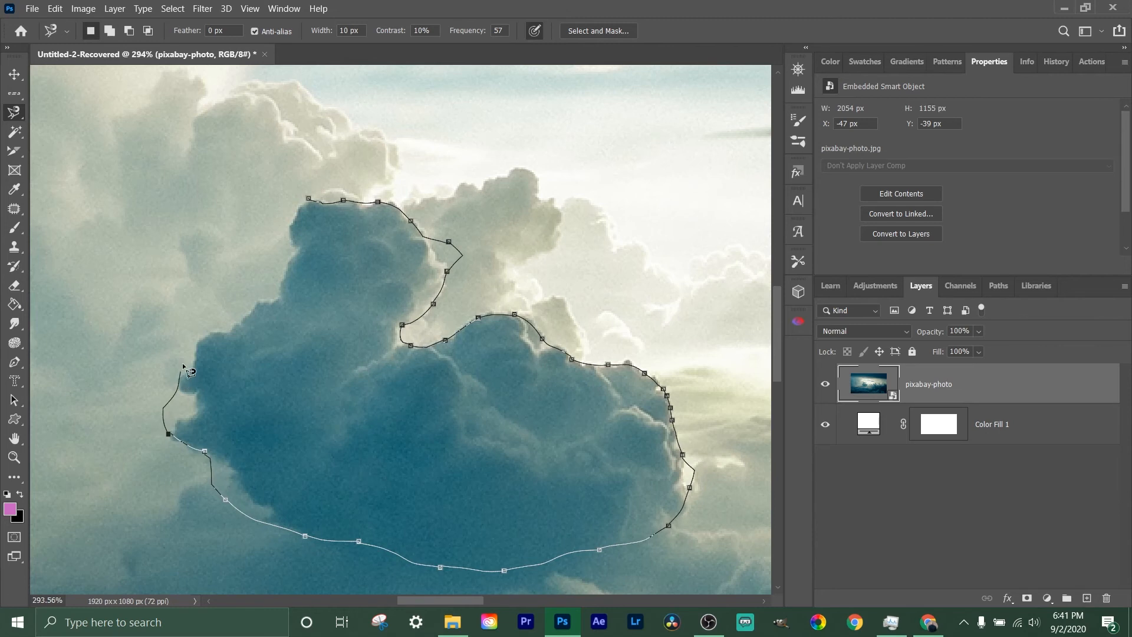
left_click(311, 201)
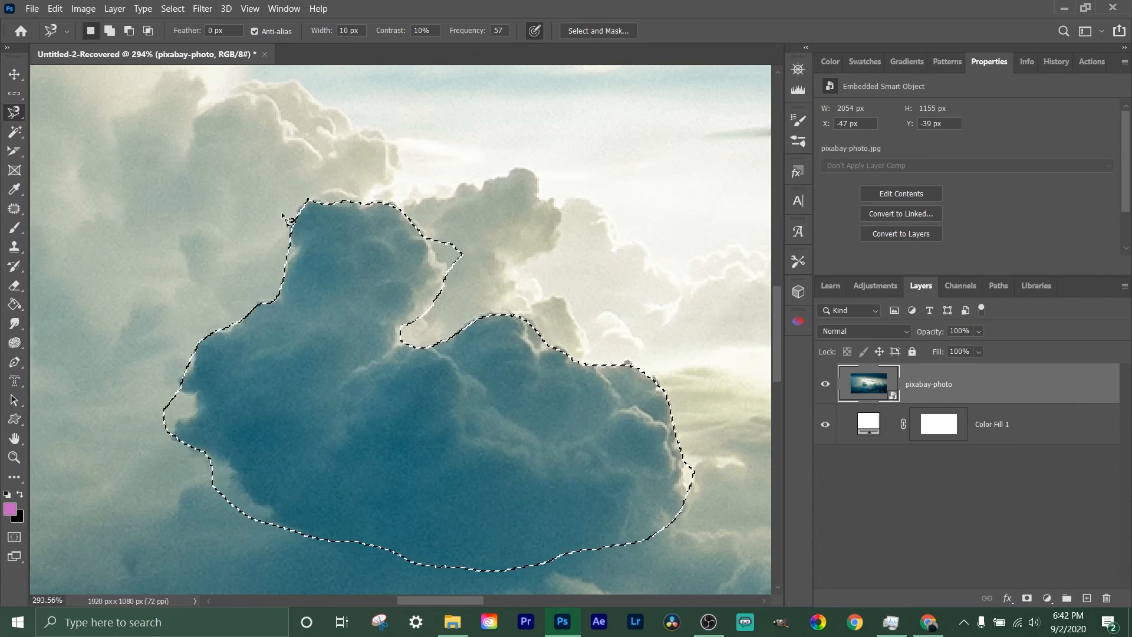
key("ctrl+d")
Trace and close a coarser Magnetic Lasso outline around the dark cloud in the zoomed-out photo, and deselect it
scroll(279, 250, "up", 2)
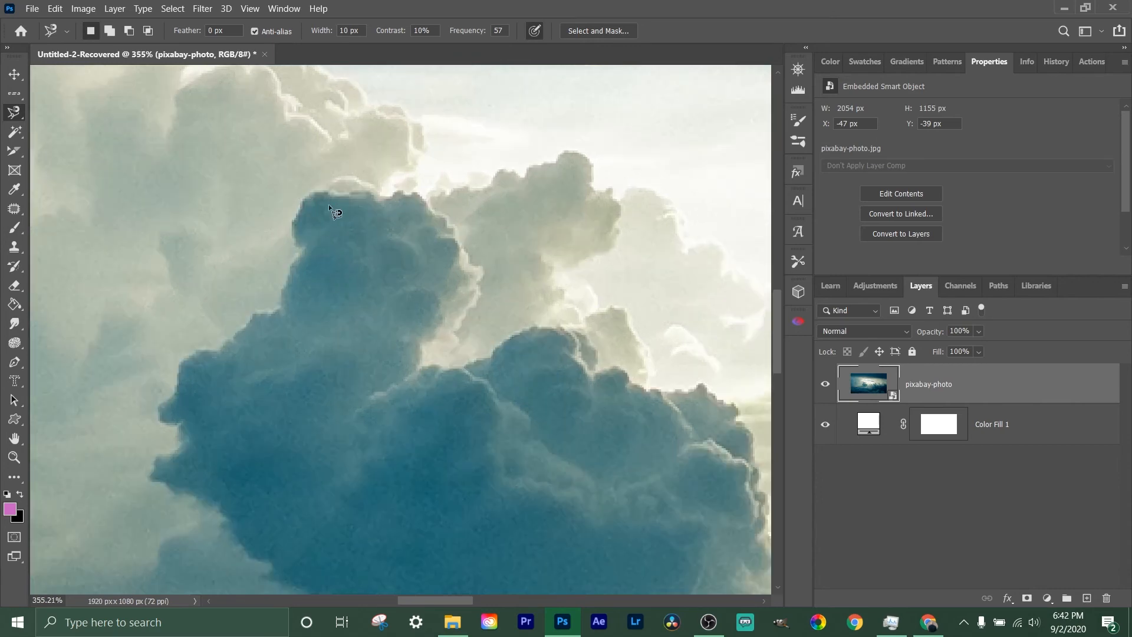
scroll(327, 207, "down", 5)
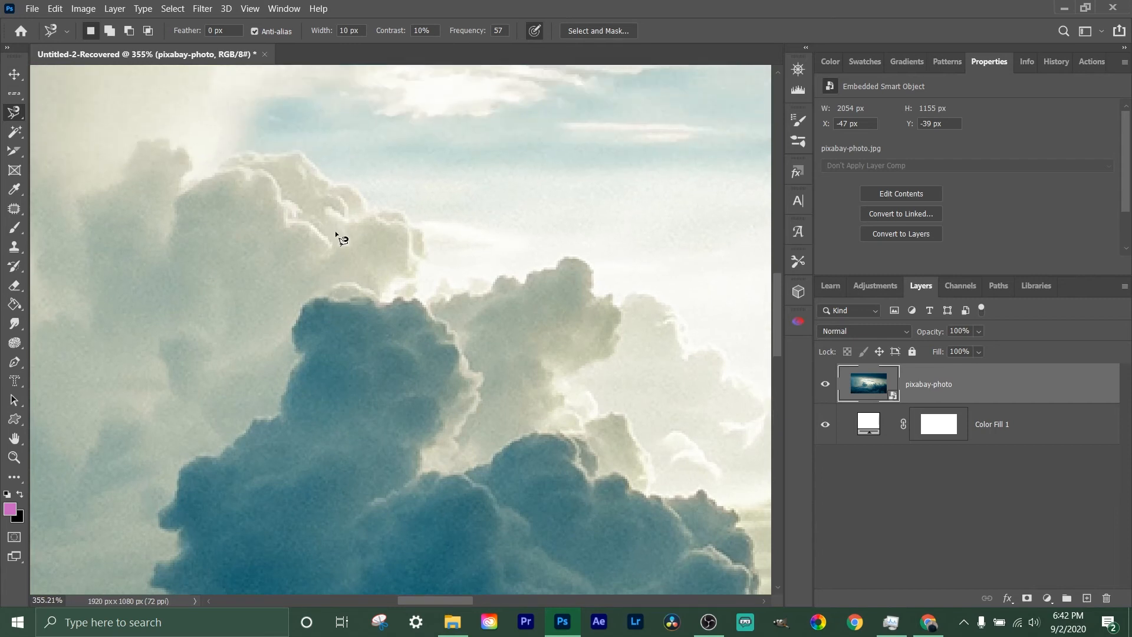
scroll(330, 237, "down", 3)
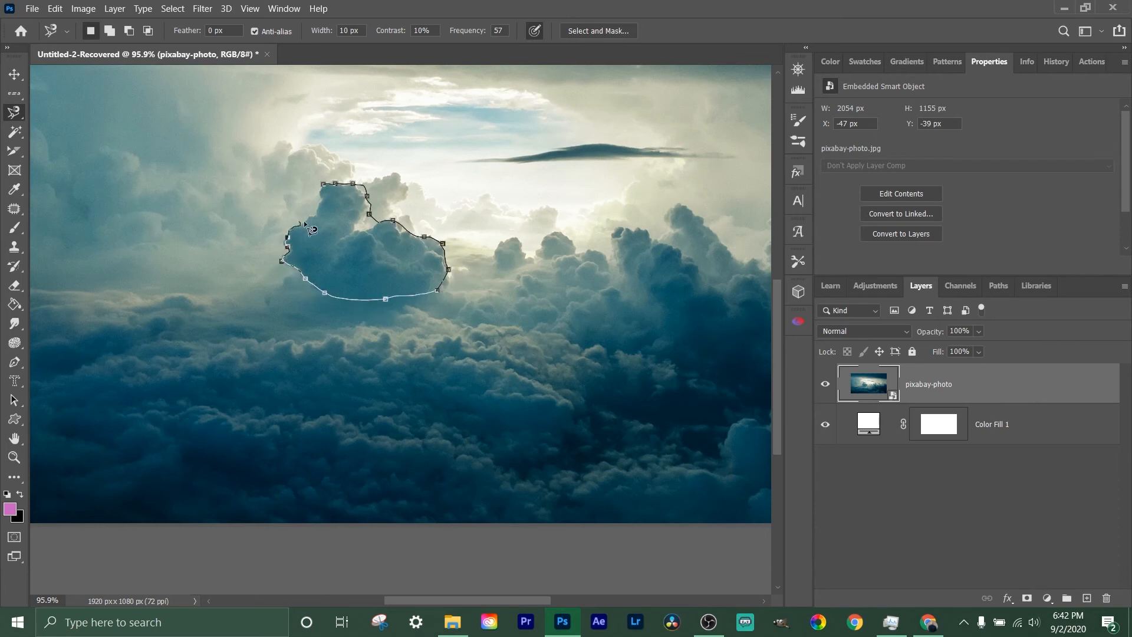
left_click(323, 184)
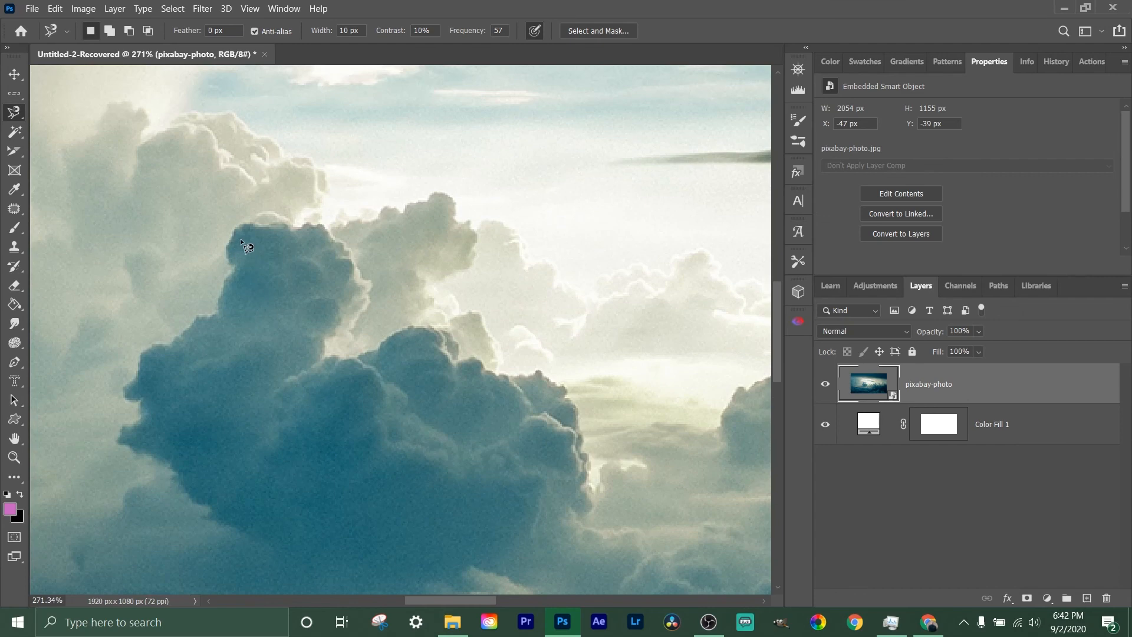
Trace a Magnetic Lasso selection close along the dark cloud's upper right edge and loosely around its bottom and left, and deselect it
left_click(253, 224)
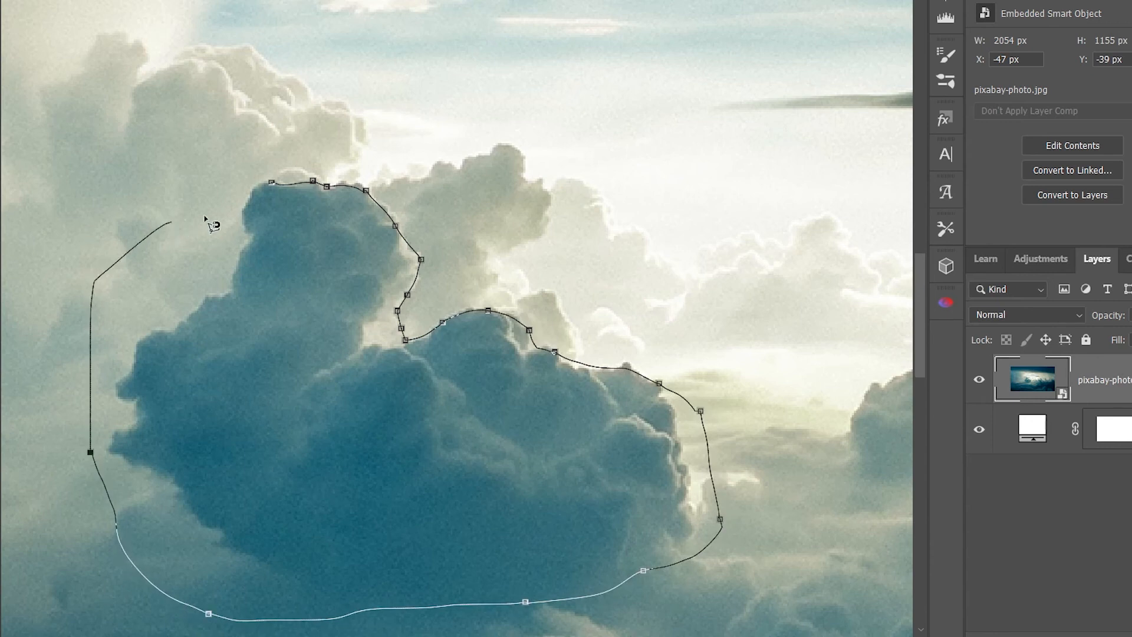
left_click(270, 187)
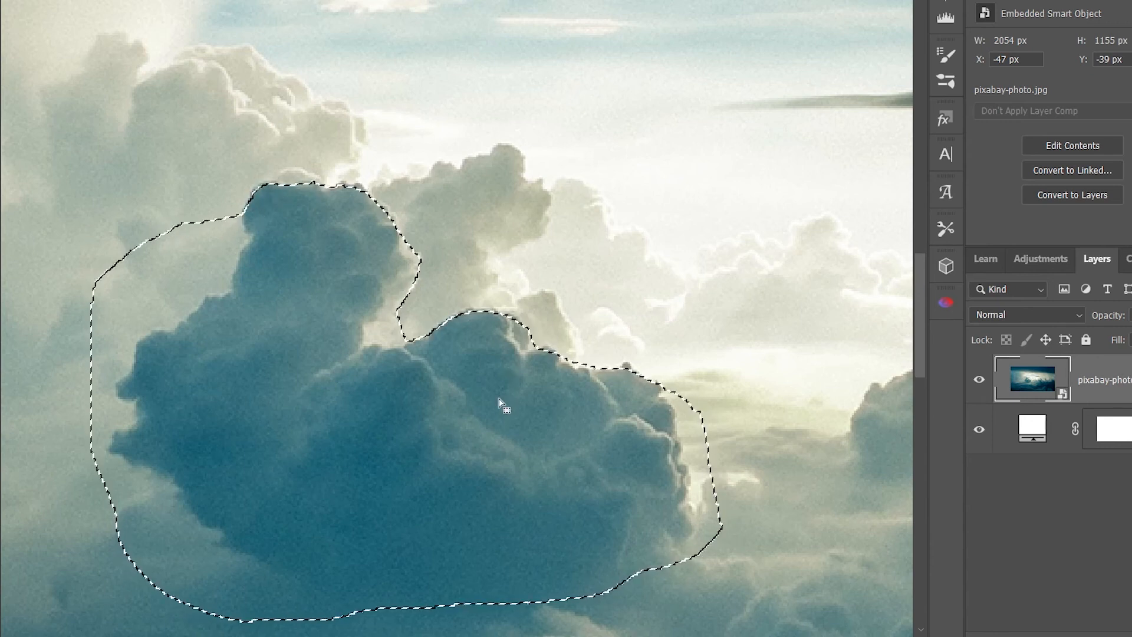
key("ctrl+d")
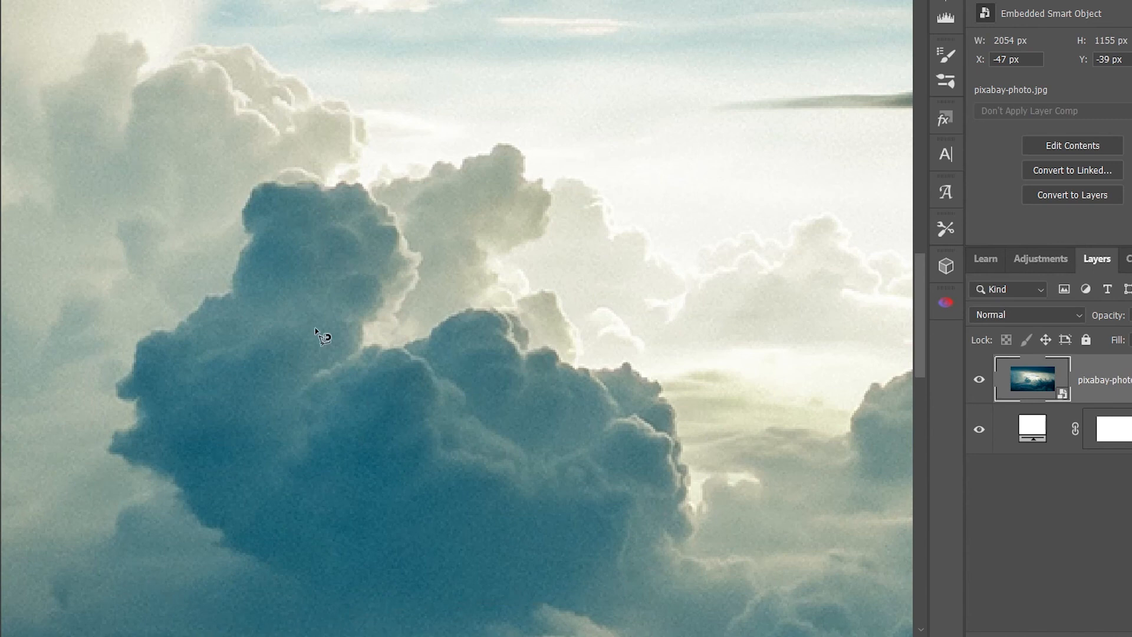
Run a stray Magnetic Lasso path across the dark cloud, remove its latest anchor points one by one, and cancel the path
left_click(224, 202)
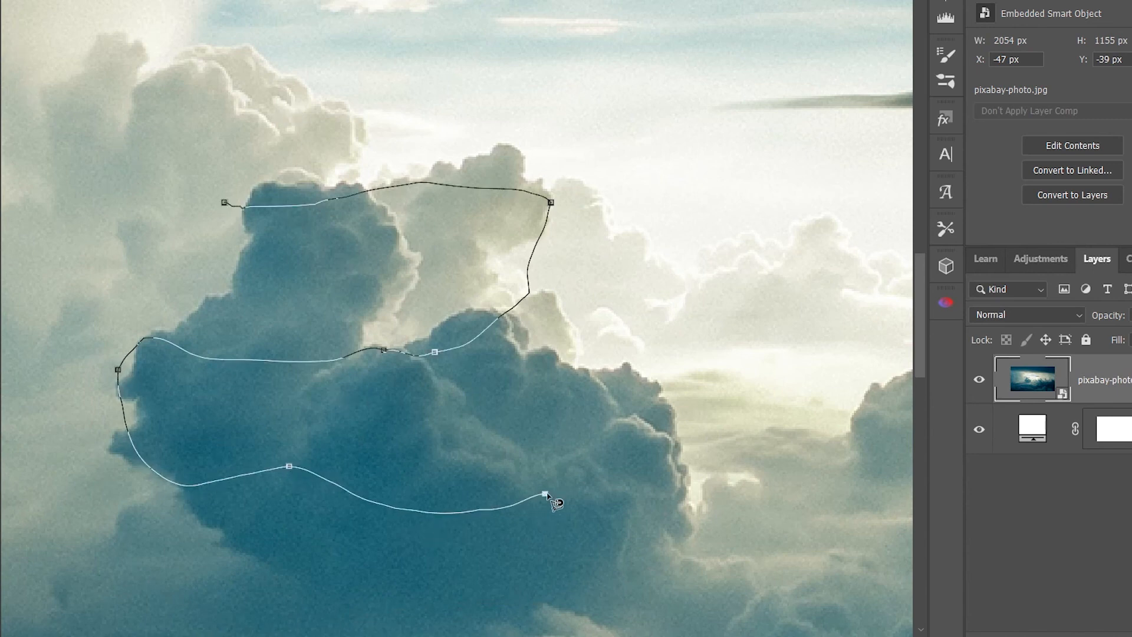
key("BackSpace")
key("BackSpace")
key("BackSpace")
key("BackSpace")
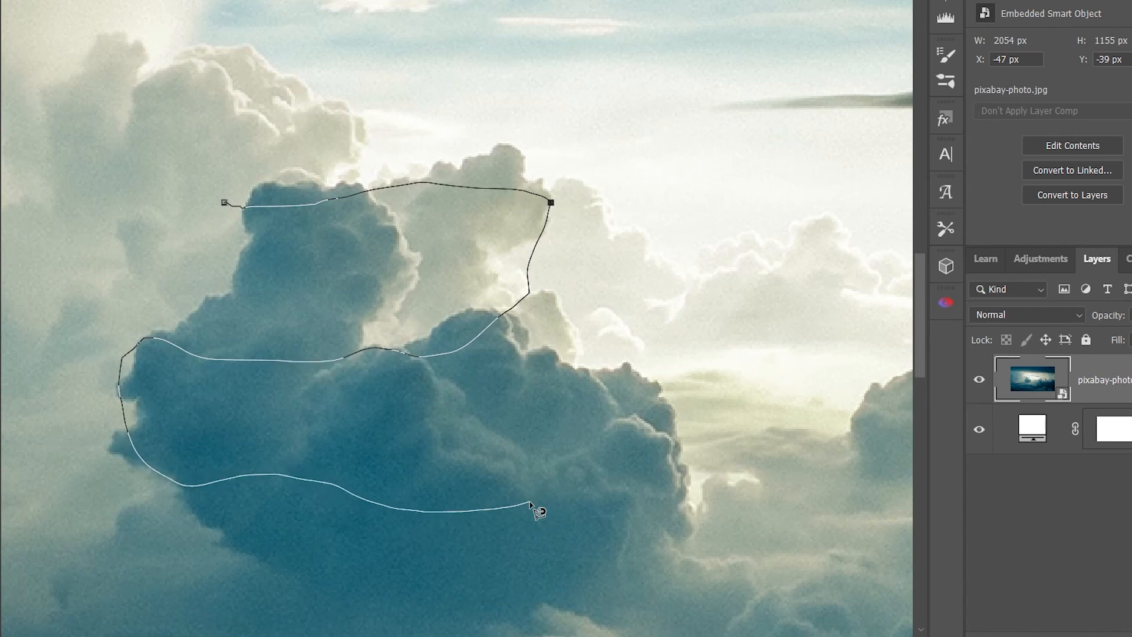
key("Escape")
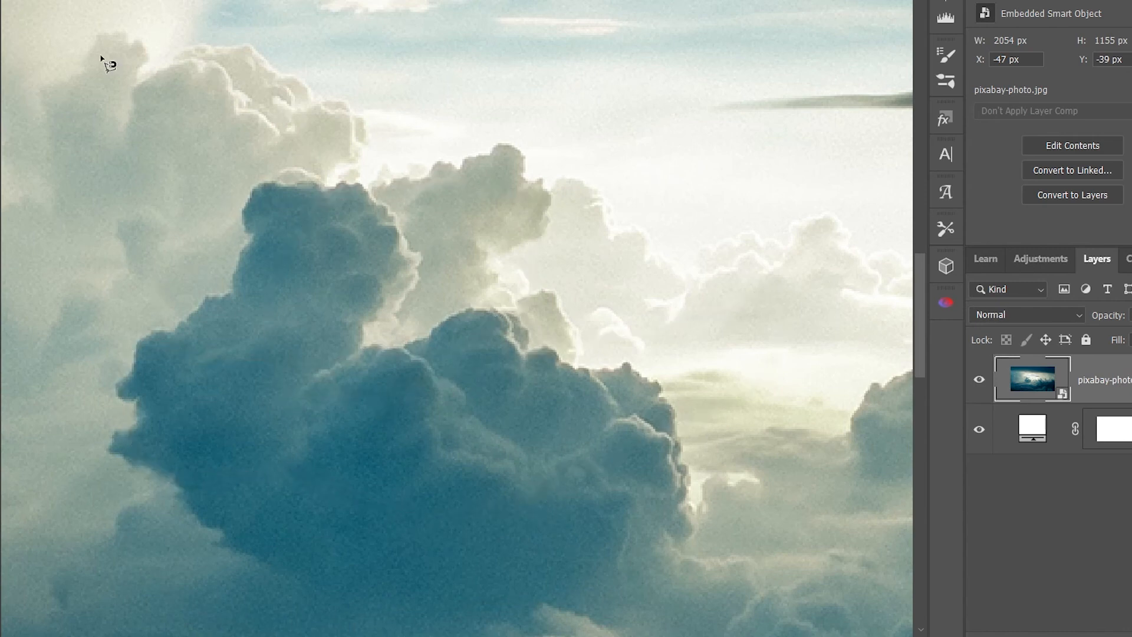
Open the list of lasso tool variants
right_click(1, 45)
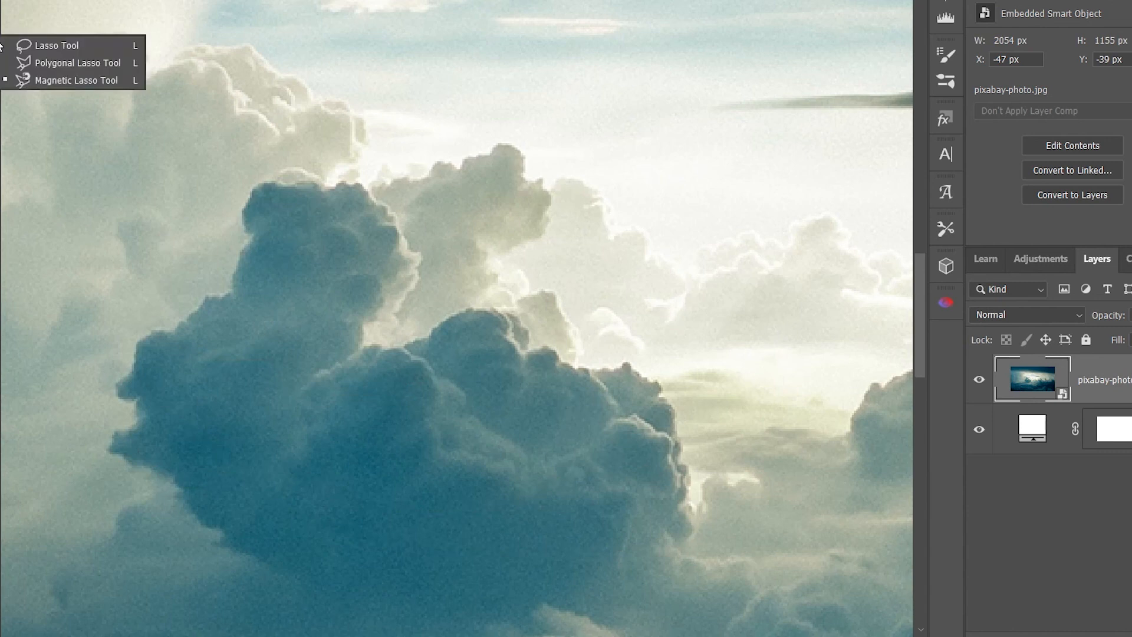